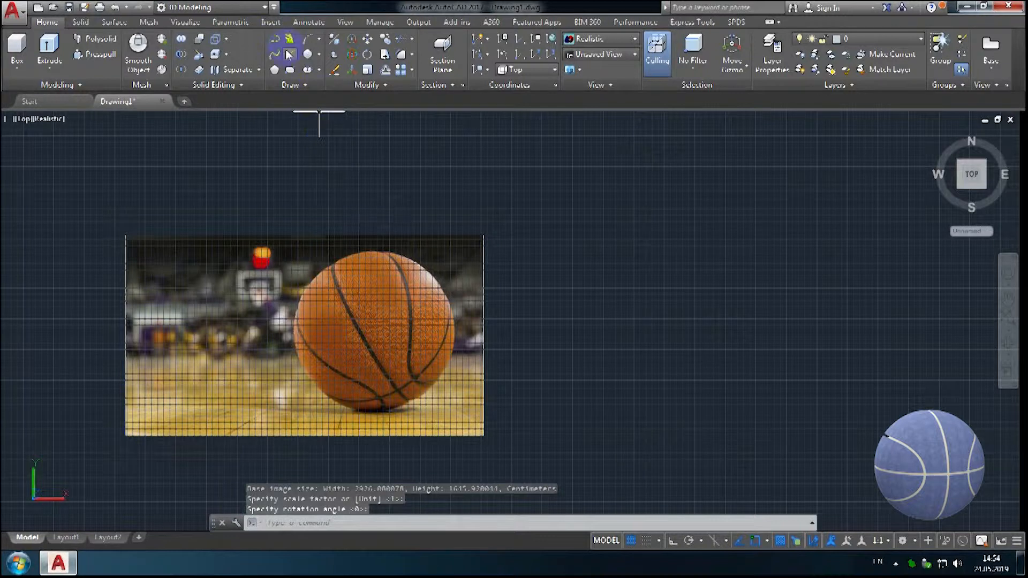
Step: Shrink the basketball reference image to a fraction of its size by stretching its upper-right corner grip
left_click(571, 430)
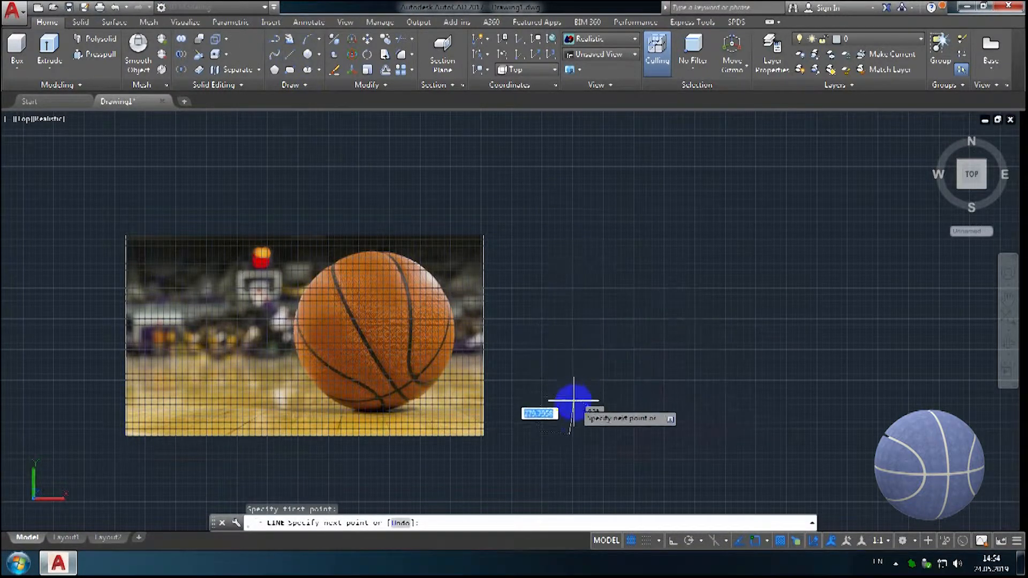
key("Escape")
left_click(478, 239)
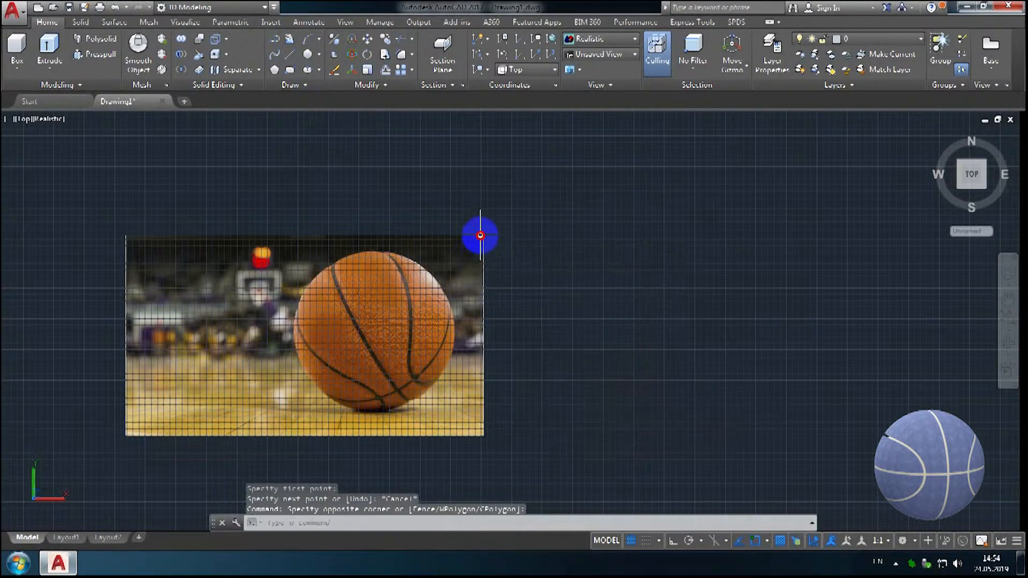
left_click(484, 233)
left_click(483, 235)
left_click(139, 440)
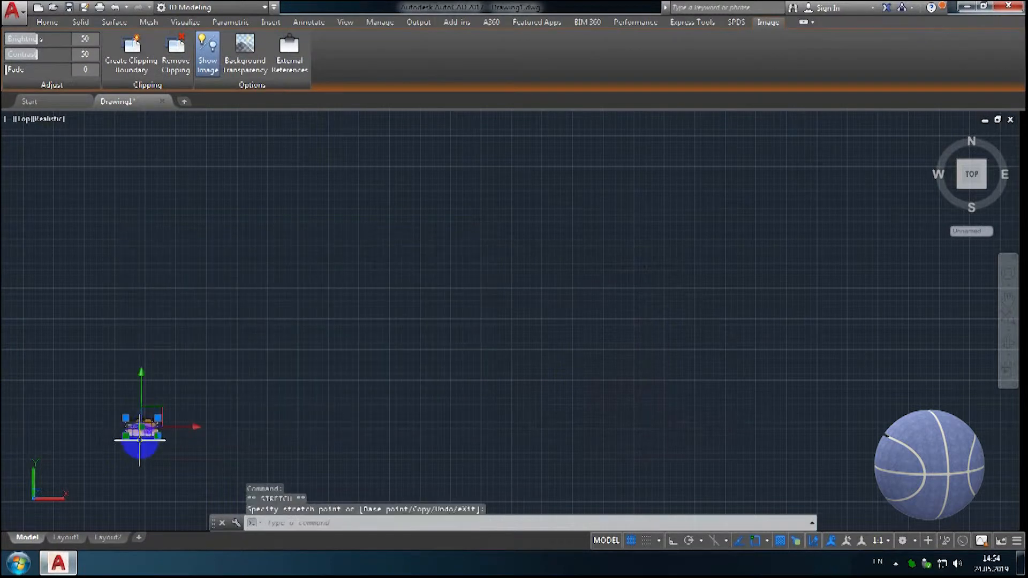
scroll(139, 440, "up", 5)
Step: Draw a circle with a diameter of 26 just beside the basketball image
left_click(47, 22)
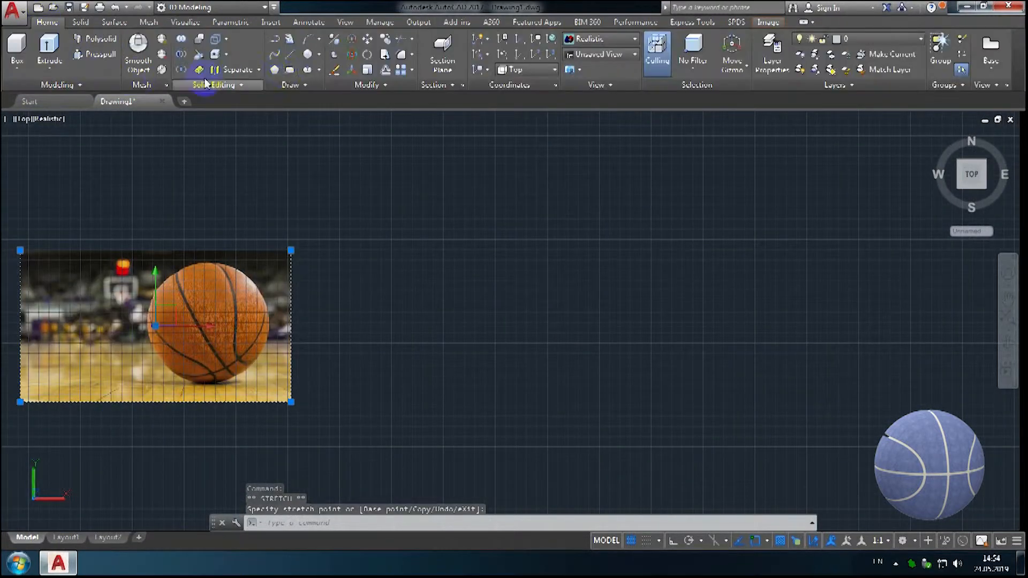
left_click(307, 54)
left_click(319, 54)
left_click(325, 99)
left_click(361, 356)
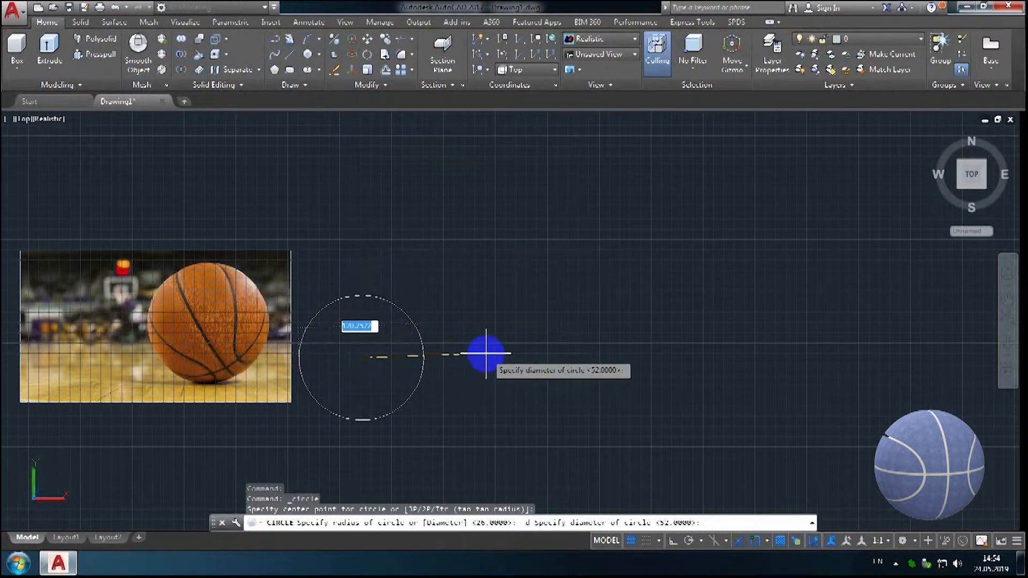
type("26")
key("Return")
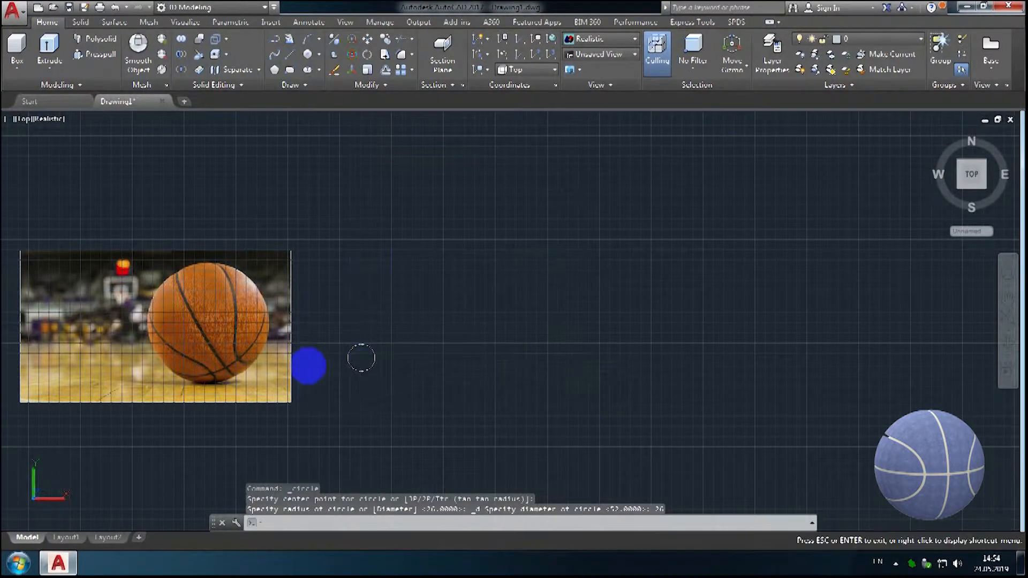
Step: Scale the basketball image down further to bring it closer to the circle's size
middle_click_drag(308, 363, 356, 361)
scroll(356, 360, "up", 3)
left_click(324, 130)
left_click(337, 130)
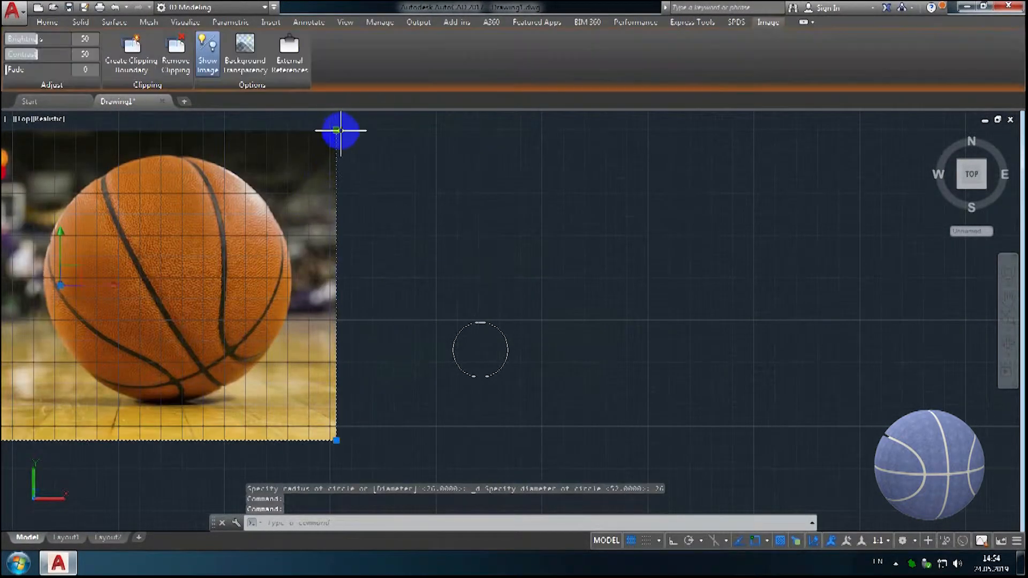
left_click(459, 355)
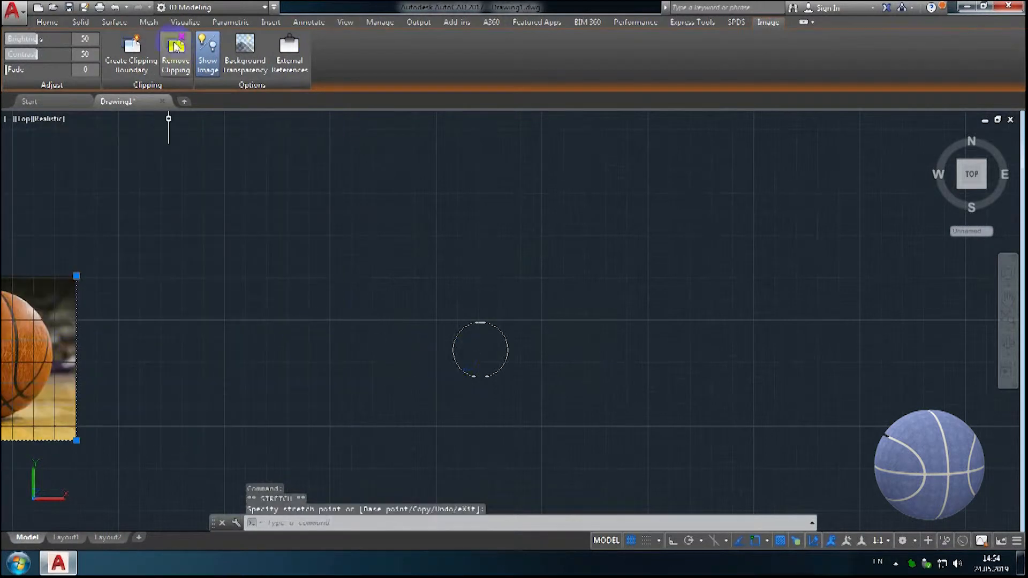
Step: Move the reduced basketball image closer to the circle
left_click(47, 22)
left_click(367, 40)
left_click(235, 209)
left_click(551, 195)
middle_click_drag(498, 360, 539, 323)
scroll(326, 350, "up", 5)
middle_click_drag(600, 327, 547, 352)
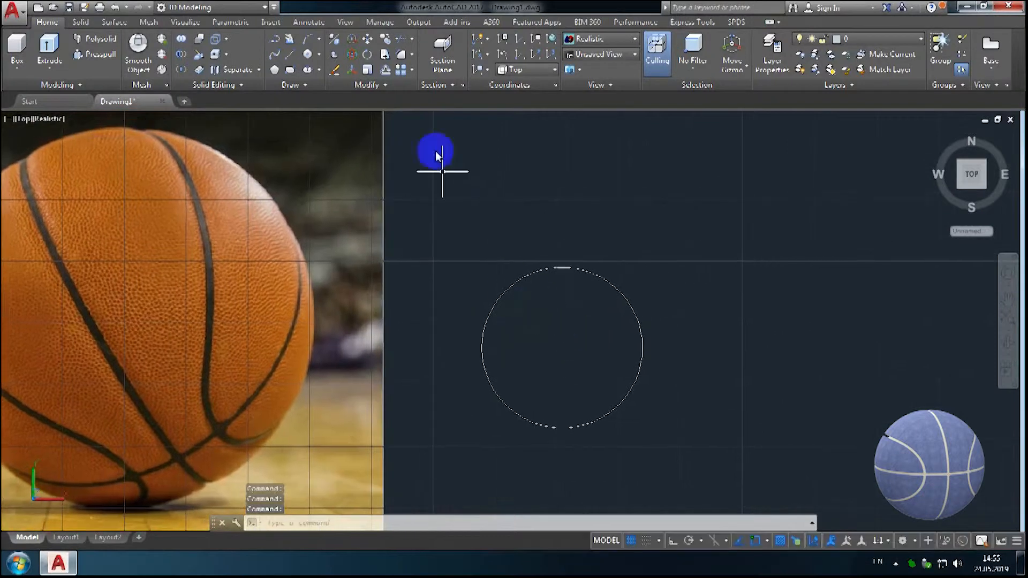
Step: Stretch the image's corner grip until the pictured ball is roughly as large as the circle
left_click(386, 202)
scroll(385, 202, "down", 4)
left_click(384, 144)
key("Escape")
left_click(63, 332)
middle_click_drag(420, 219, 288, 343)
Step: Move the basketball image down so that it sits level with the circle
type("m")
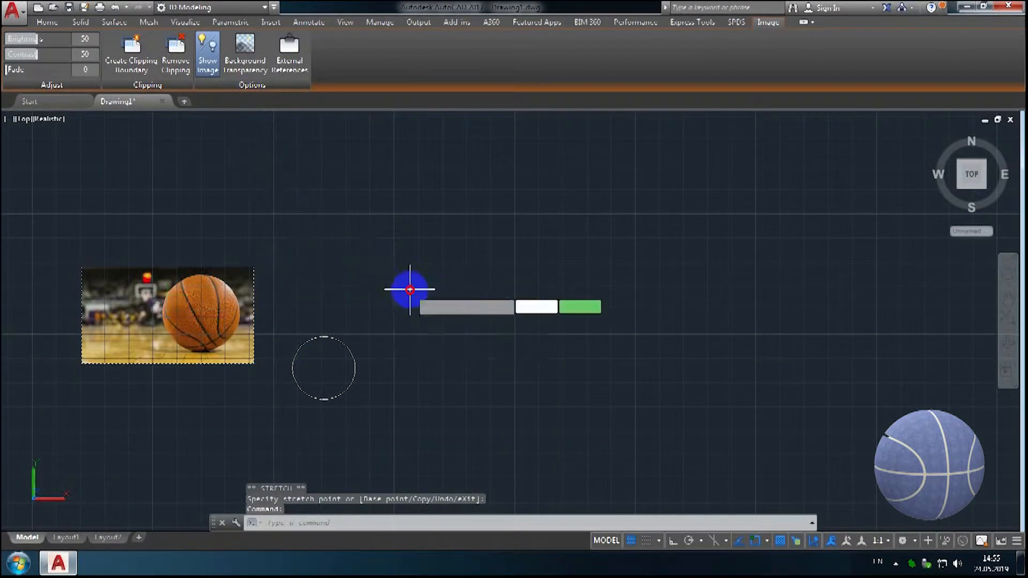
key("Return")
left_click(321, 279)
left_click(328, 336)
scroll(316, 360, "up", 5)
middle_click_drag(303, 361, 498, 289)
scroll(405, 311, "up", 2)
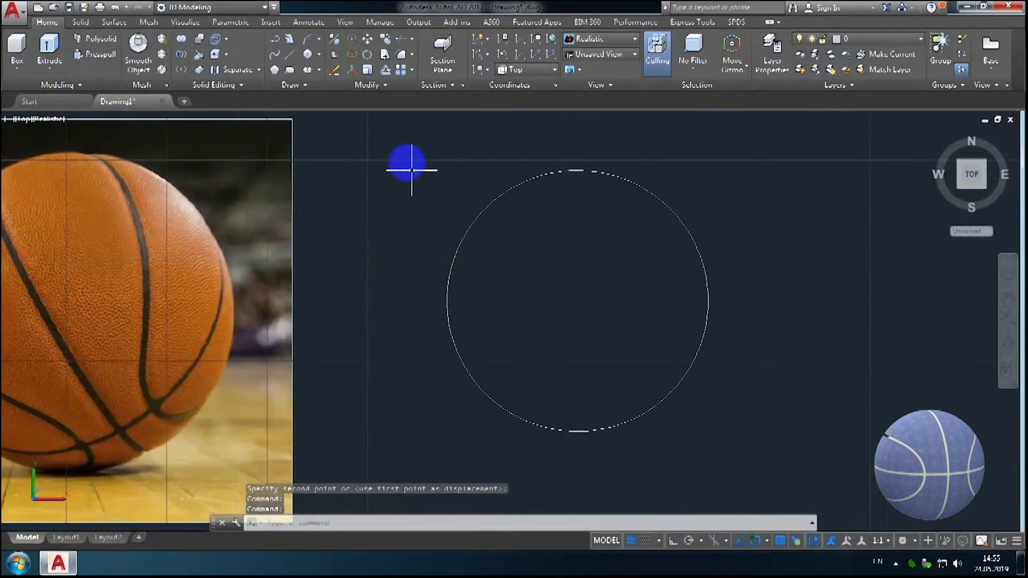
Step: Draw a horizontal line across the circle from its left quadrant to its right quadrant
left_click(297, 57)
left_click(769, 541)
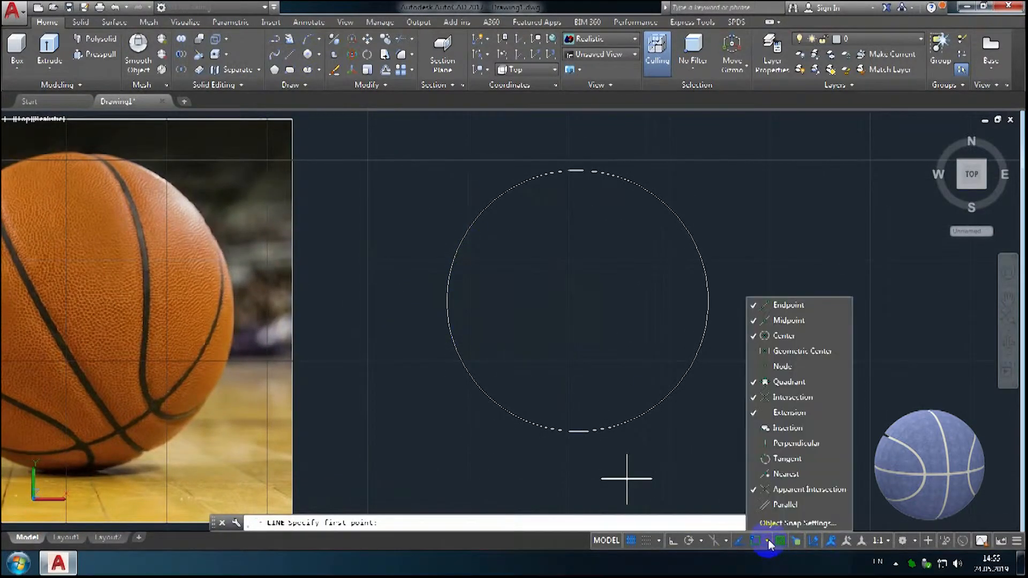
left_click(765, 541)
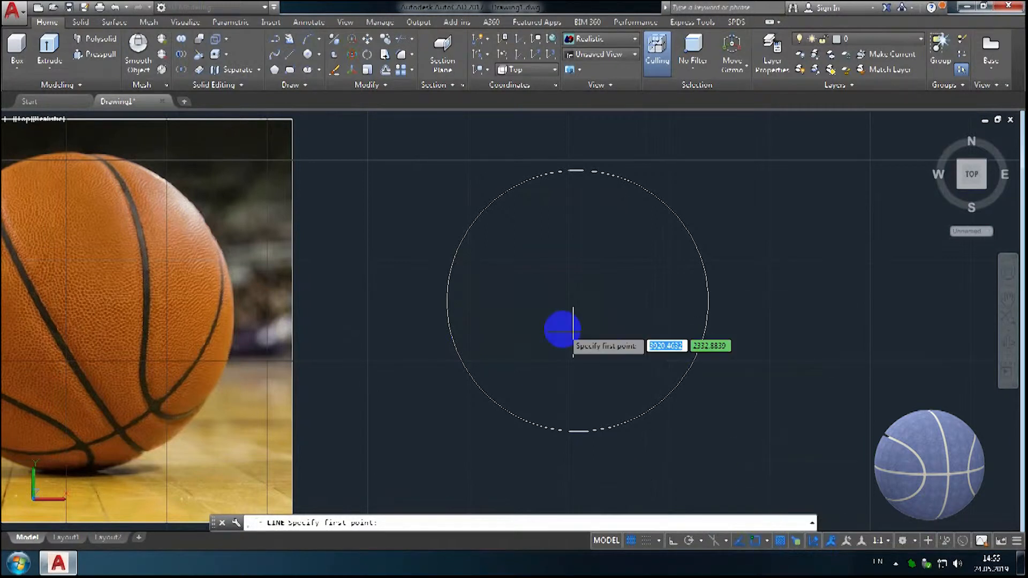
left_click(448, 301)
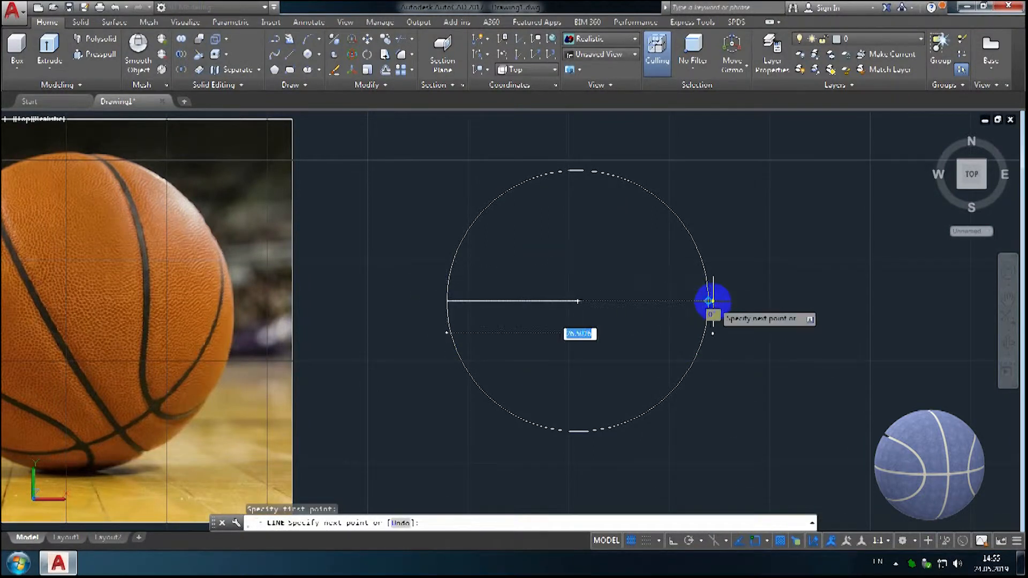
left_click(708, 300)
key("Return")
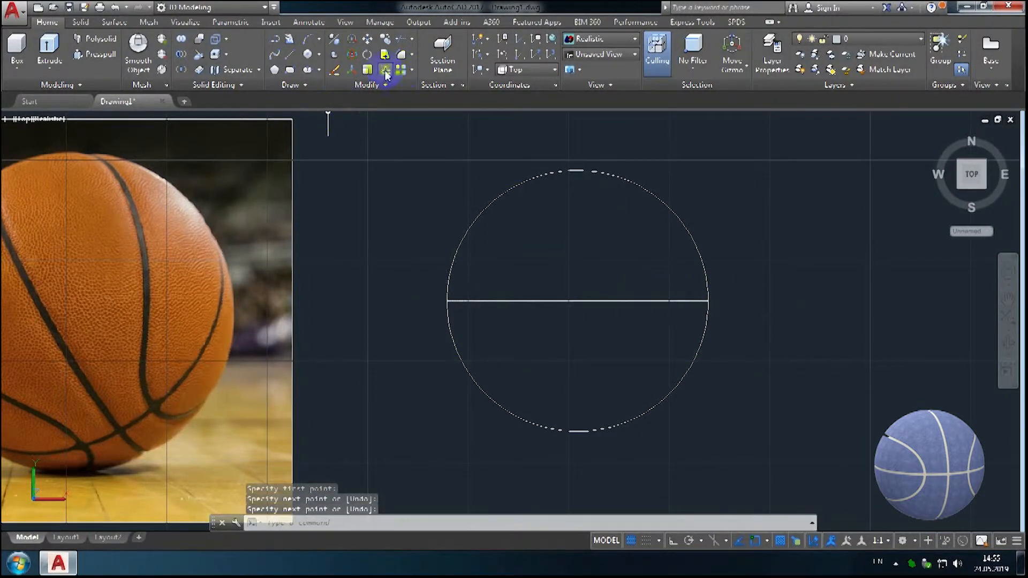
Step: Offset the horizontal diameter line by 0.25 to both sides and delete the original middle line
left_click(404, 71)
type("0.2")
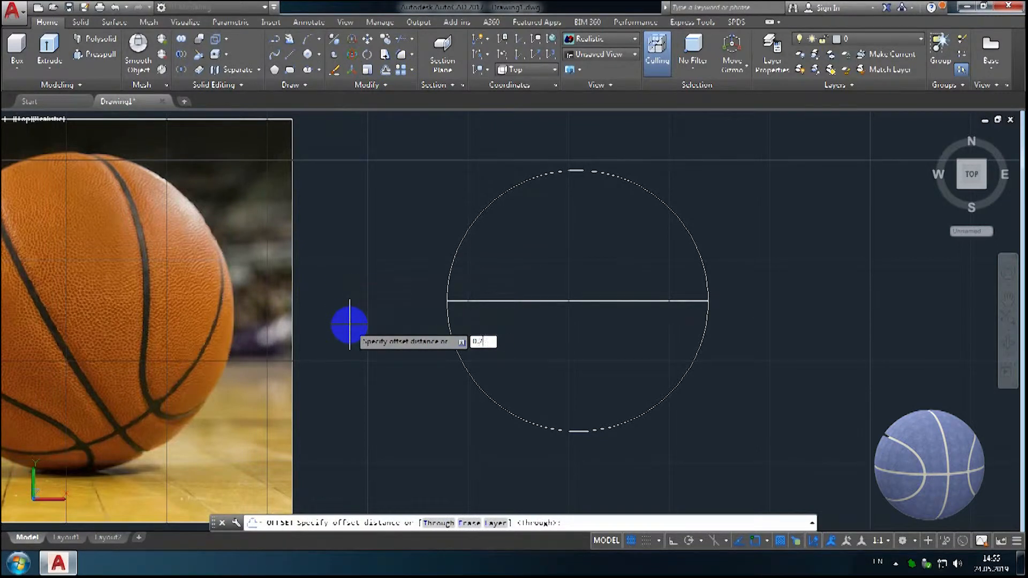
type("5")
key("Return")
left_click(522, 301)
left_click(523, 284)
left_click(523, 300)
left_click(523, 321)
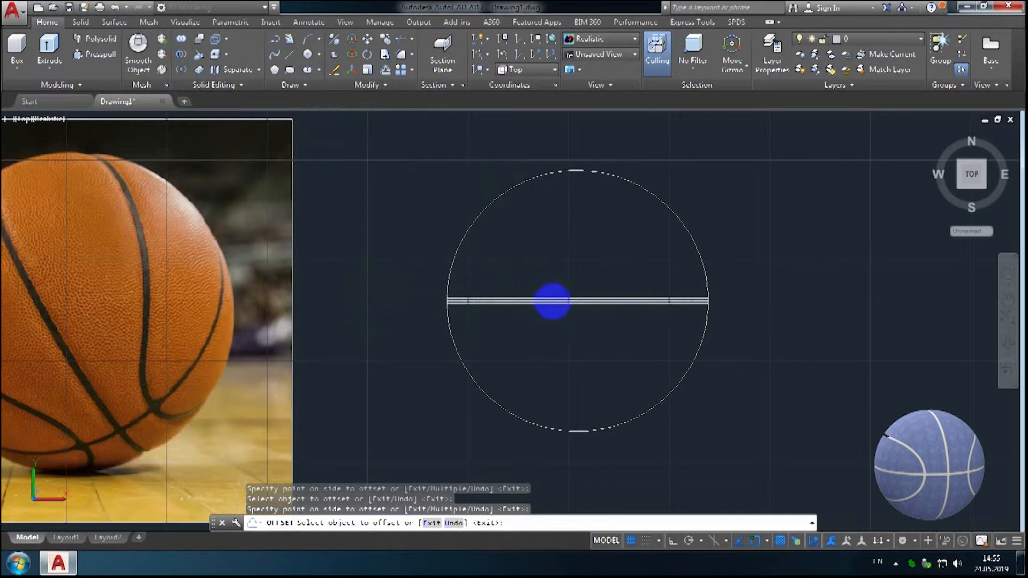
key("Escape")
left_click(558, 300)
key("Delete")
Step: Create a closed boundary polyline from the narrow strip between the two horizontal lines
left_click(271, 89)
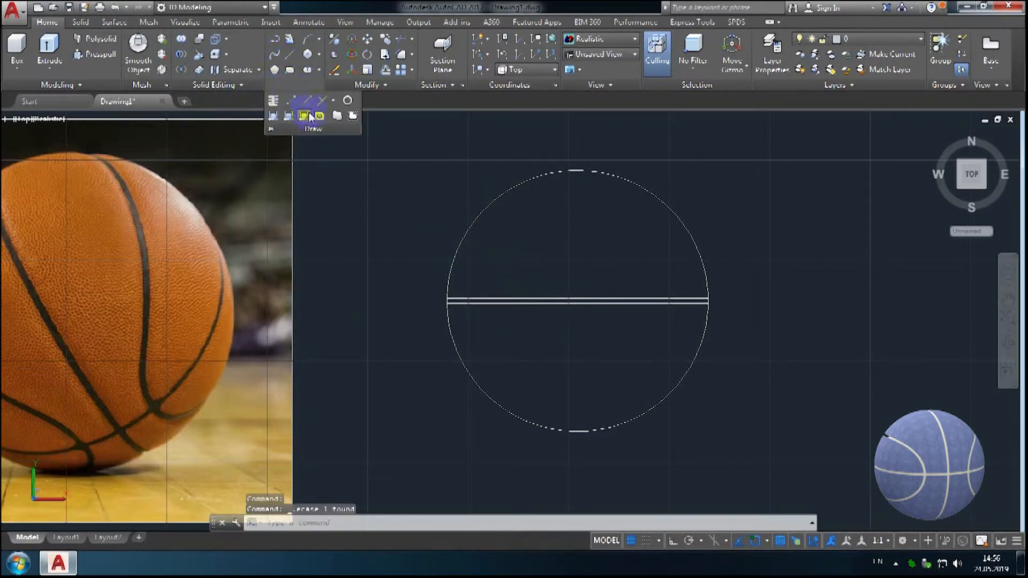
left_click(305, 101)
left_click(435, 176)
scroll(539, 299, "up", 3)
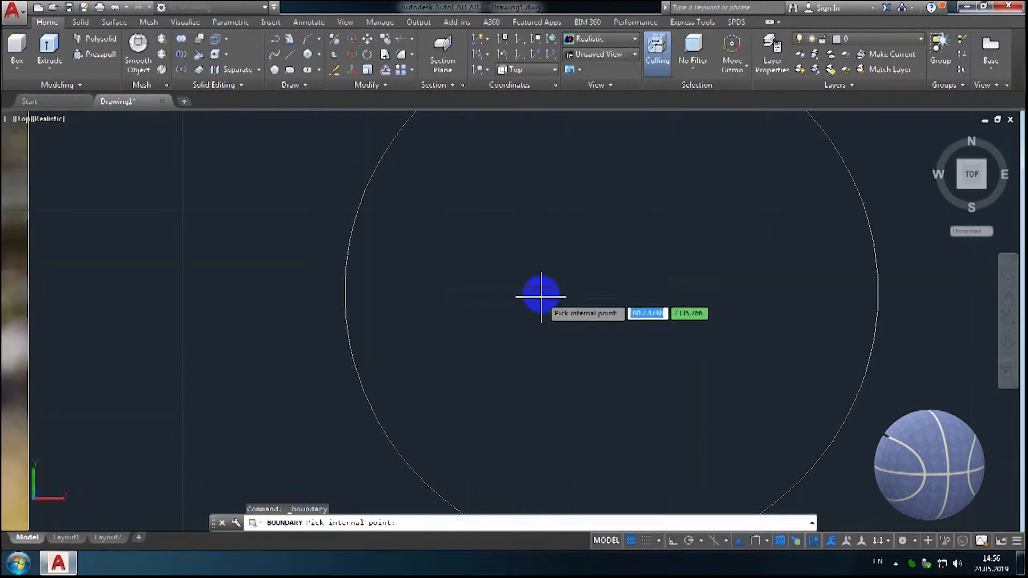
left_click(542, 298)
key("Return")
scroll(533, 316, "down", 4)
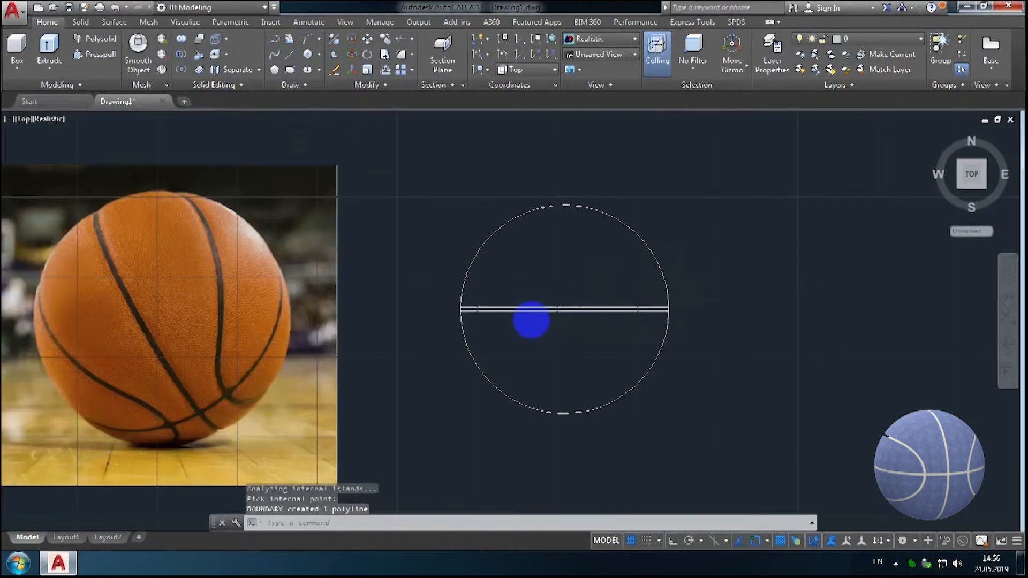
Step: Erase the two offset lines, keeping the closed outline of the horizontal strip
left_click(478, 280)
left_click(528, 328)
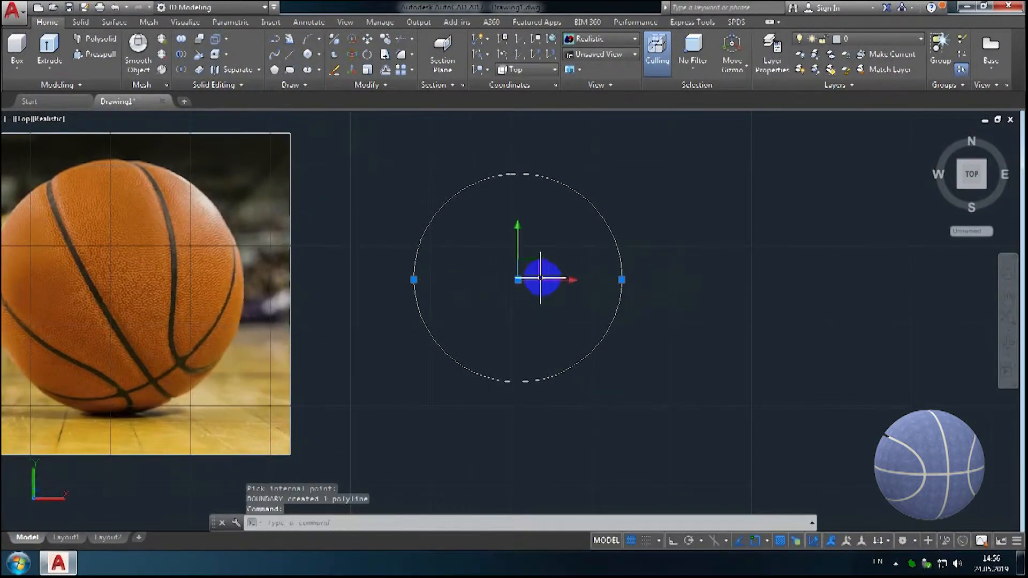
left_click(584, 277)
left_click(616, 322)
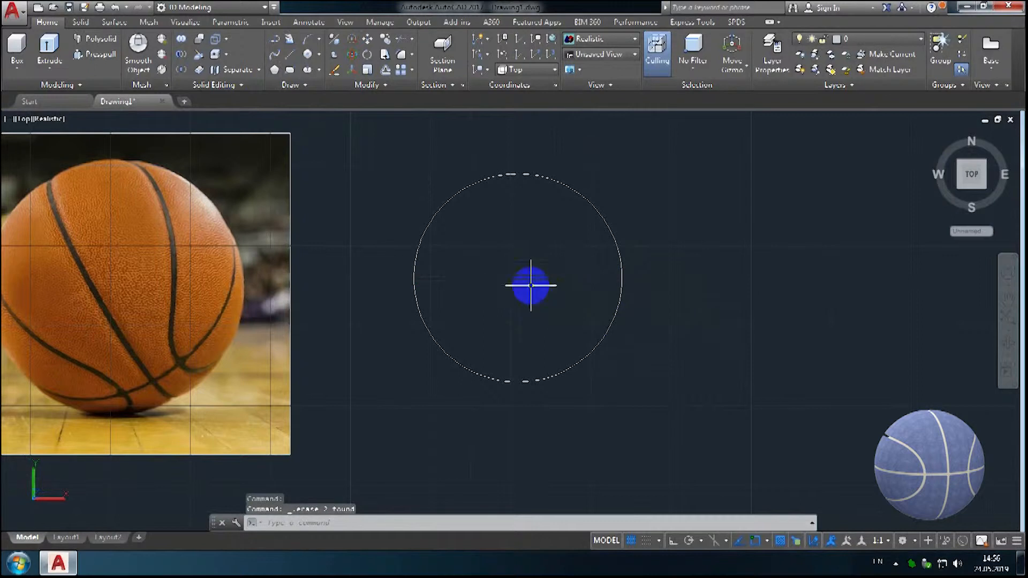
Step: Rotate a copy of the horizontal strip by 90 degrees about the circle's center
left_click(369, 57)
left_click(518, 277)
scroll(518, 279, "up", 5)
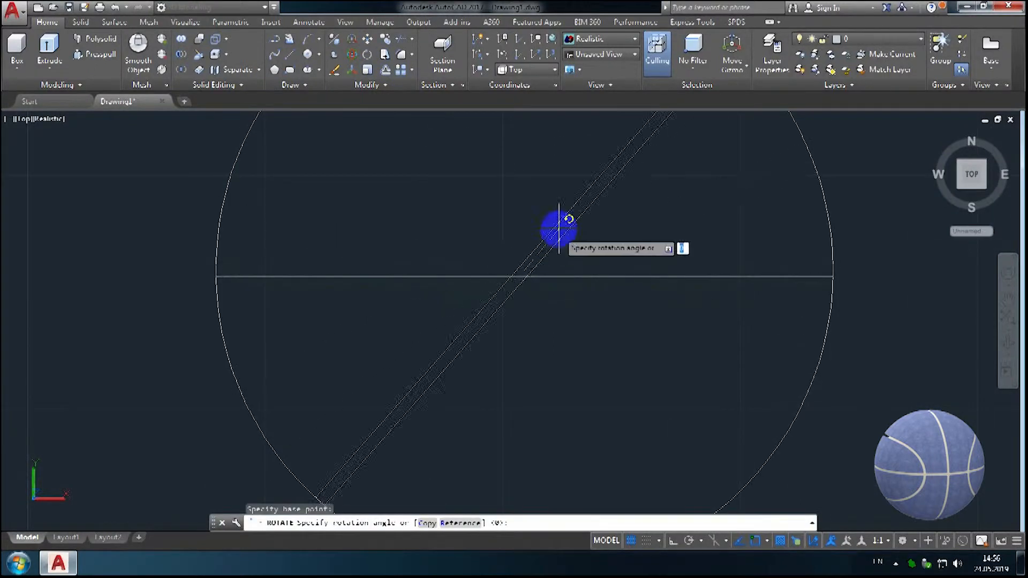
right_click(515, 188)
left_click(548, 244)
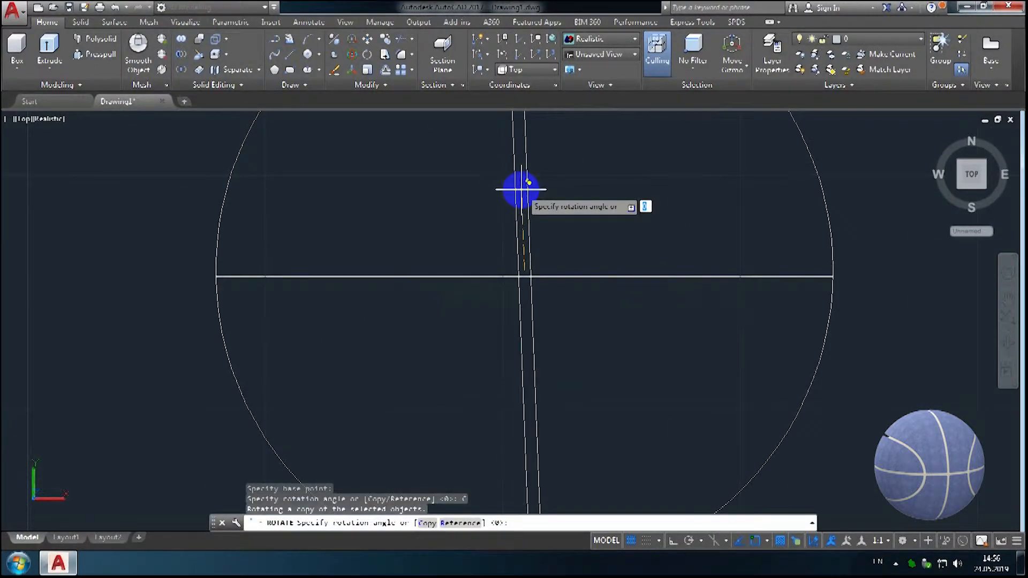
type("90")
key("Return")
scroll(571, 222, "down", 3)
middle_click_drag(560, 234, 414, 310)
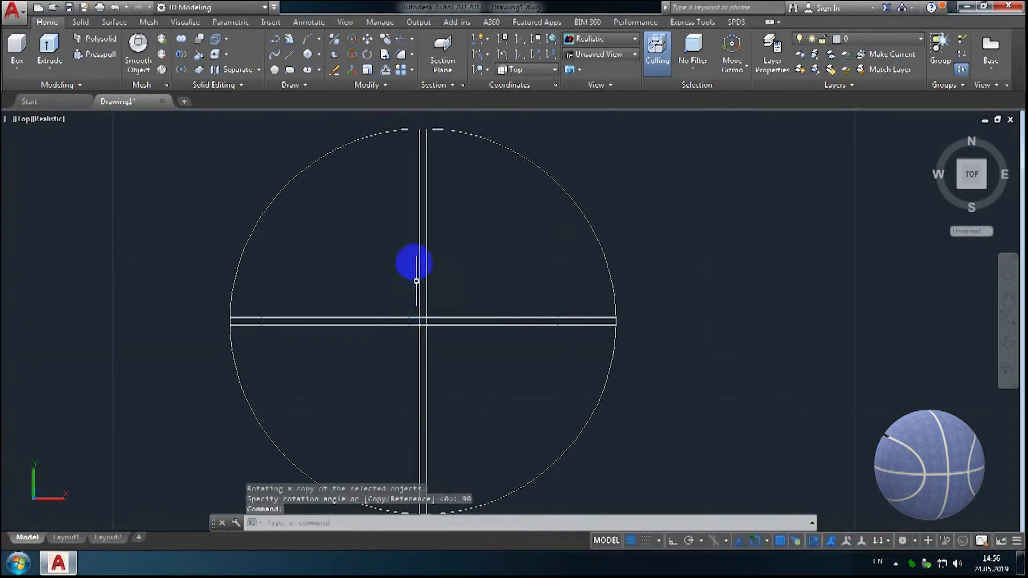
Step: Draw a circle with a diameter of 15 centered on the large circle's top quadrant
left_click(307, 55)
left_click(423, 128)
type("d")
key("Return")
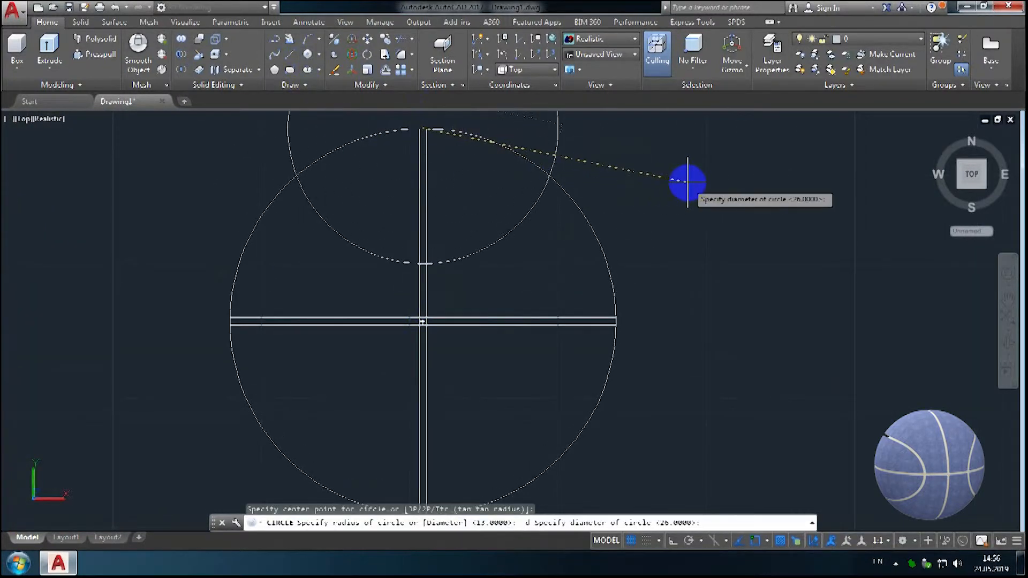
scroll(654, 179, "down", 3)
middle_click_drag(654, 179, 593, 279)
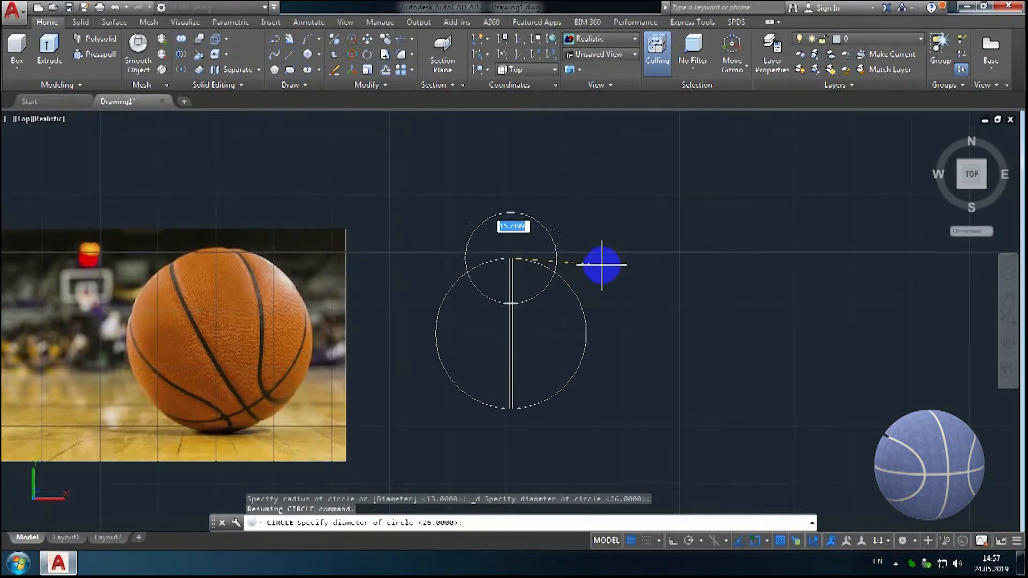
type("15")
key("Return")
Step: Offset the small upper circle outward by 0.5
left_click(388, 71)
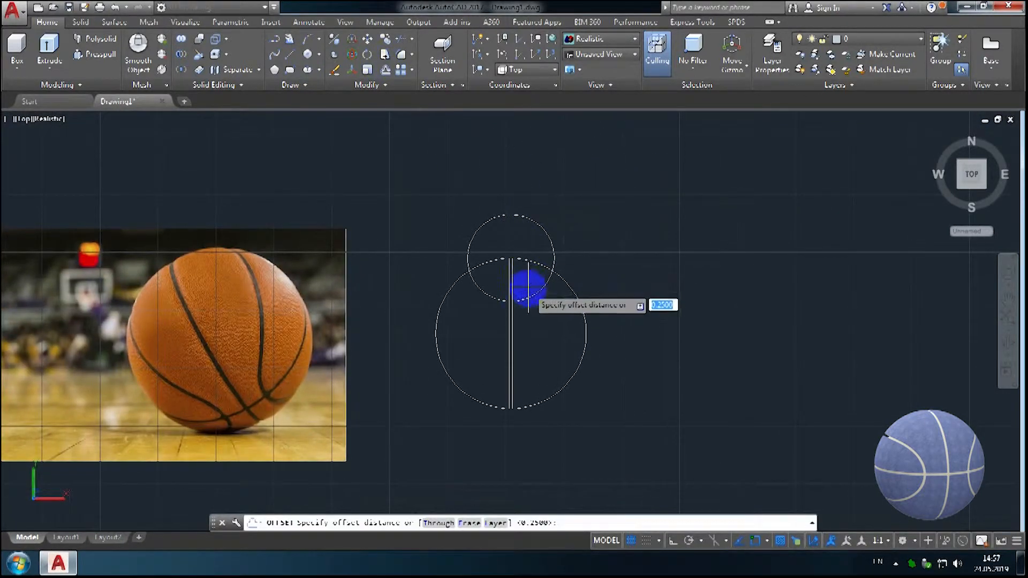
type("0.5")
key("Return")
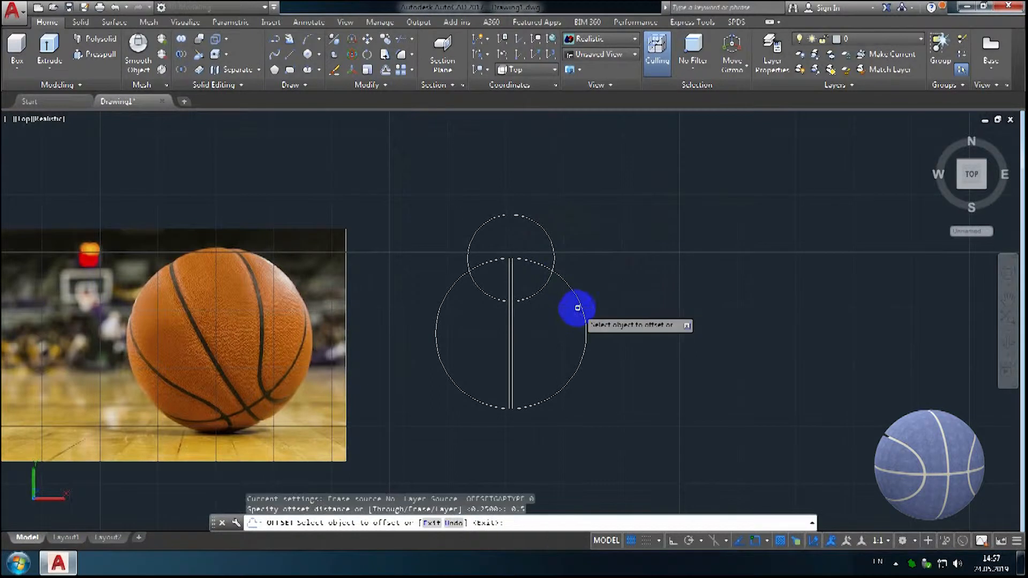
left_click(527, 294)
left_click(538, 313)
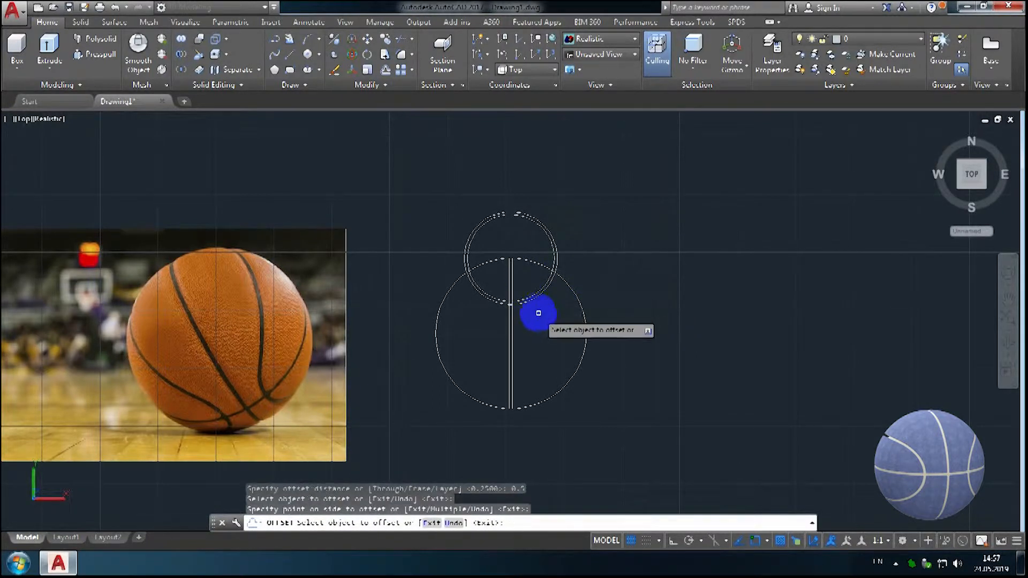
Step: Trim away the parts of both small circles that lie outside the large circle
left_click(398, 43)
key("Return")
left_click(544, 225)
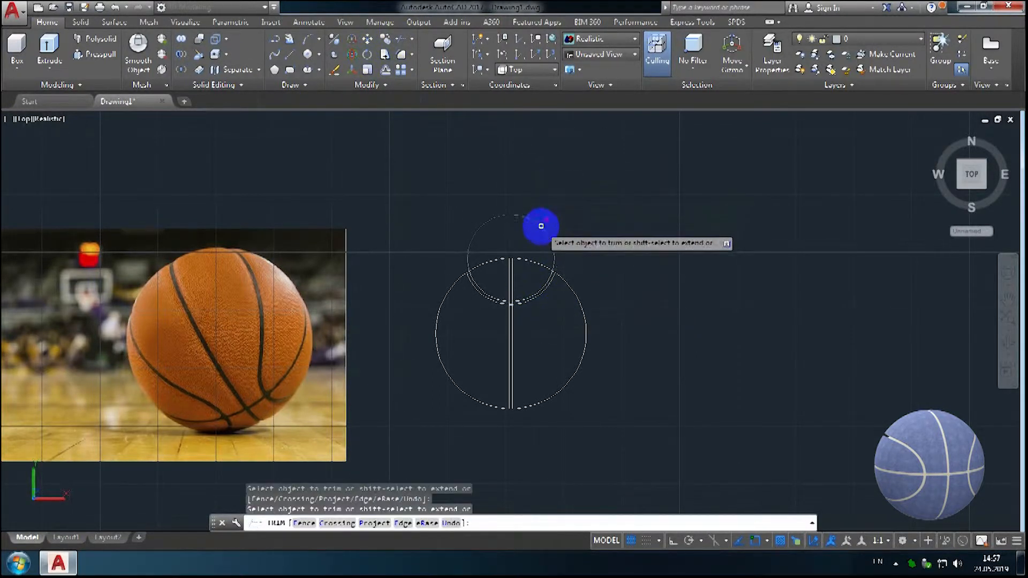
left_click(541, 228)
middle_click_drag(551, 363, 533, 310)
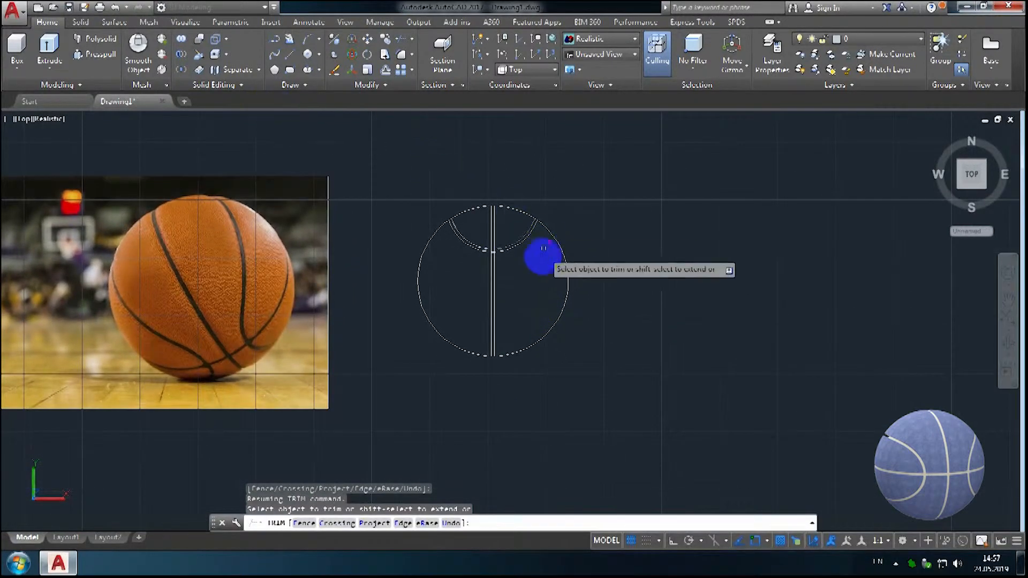
key("Escape")
Step: Mirror the two upper arcs about the large circle's horizontal center line, keeping the source arcs
left_click(530, 248)
left_click(518, 231)
left_click(401, 87)
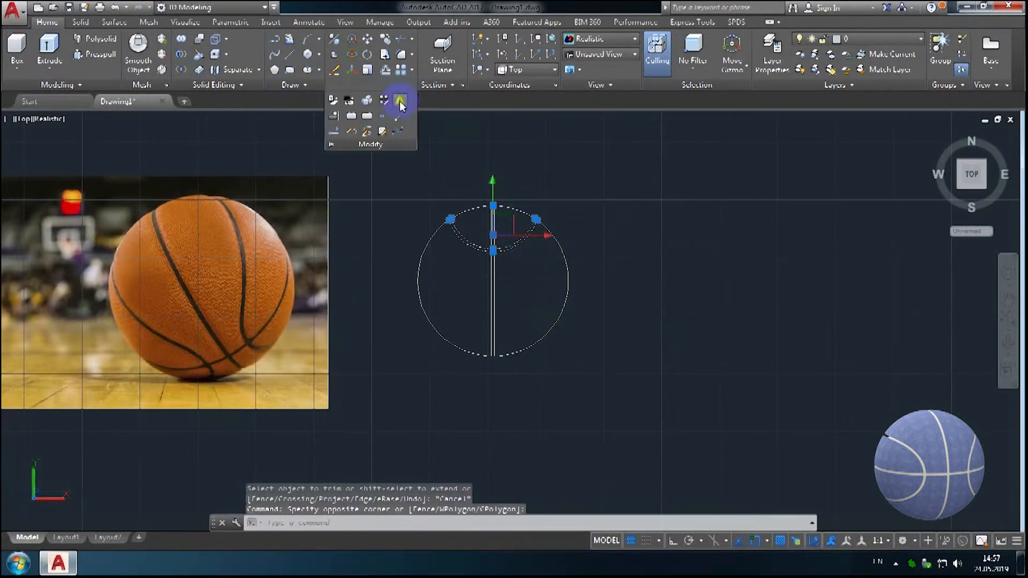
left_click(399, 101)
scroll(554, 275, "up", 5)
left_click(522, 264)
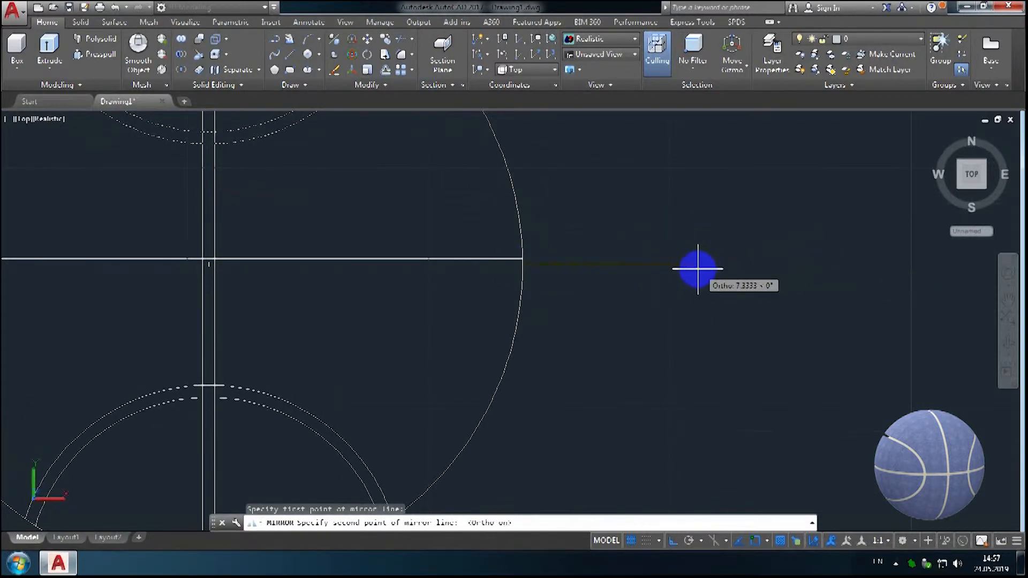
left_click(705, 269)
type("n")
key("Return")
Step: Trim the overlapping segments where the vertical seam crosses the two upper arcs and the horizontal seam
scroll(696, 284, "down", 3)
mouse_move(576, 318)
middle_mouse_down()
mouse_move(620, 340)
mouse_move(725, 308)
mouse_move(654, 326)
middle_mouse_up()
left_click(401, 39)
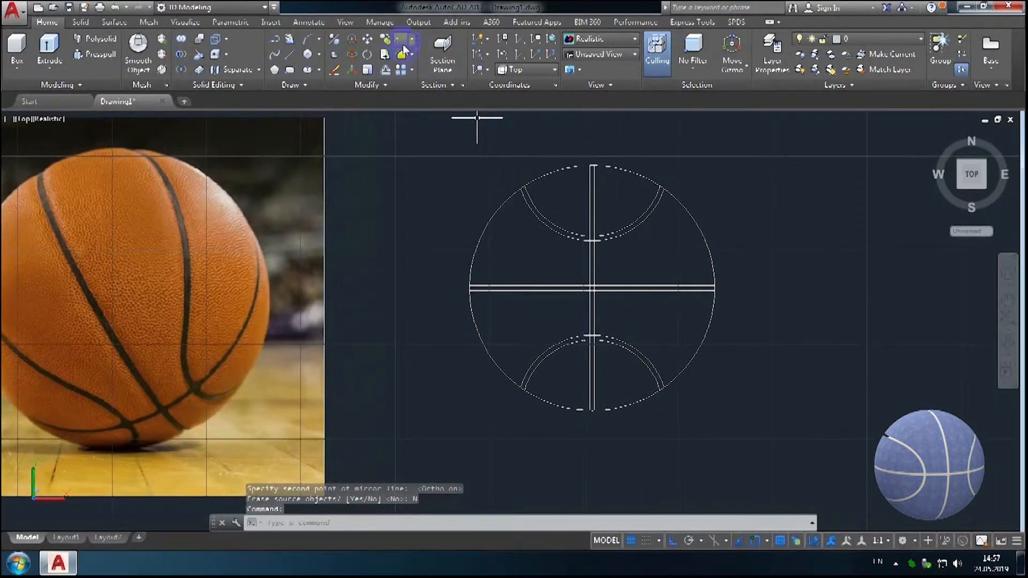
scroll(586, 240, "up", 5)
left_click(627, 246)
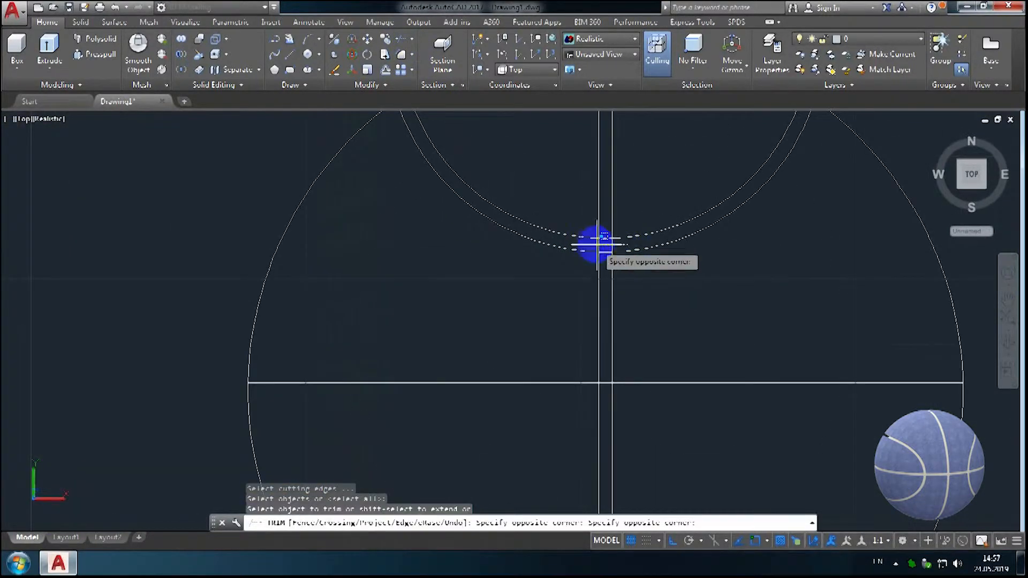
left_click(592, 243)
left_click(609, 266)
left_click(604, 227)
left_click(631, 394)
left_click(576, 391)
left_click(606, 405)
Step: Trim the overlapping segments where the vertical seam meets the two lower arcs
scroll(527, 266, "down", 3)
scroll(514, 324, "up", 5)
left_click(495, 318)
left_click(509, 340)
left_click(505, 294)
scroll(543, 306, "down", 6)
scroll(544, 306, "up", 6)
scroll(481, 291, "down", 4)
key("Escape")
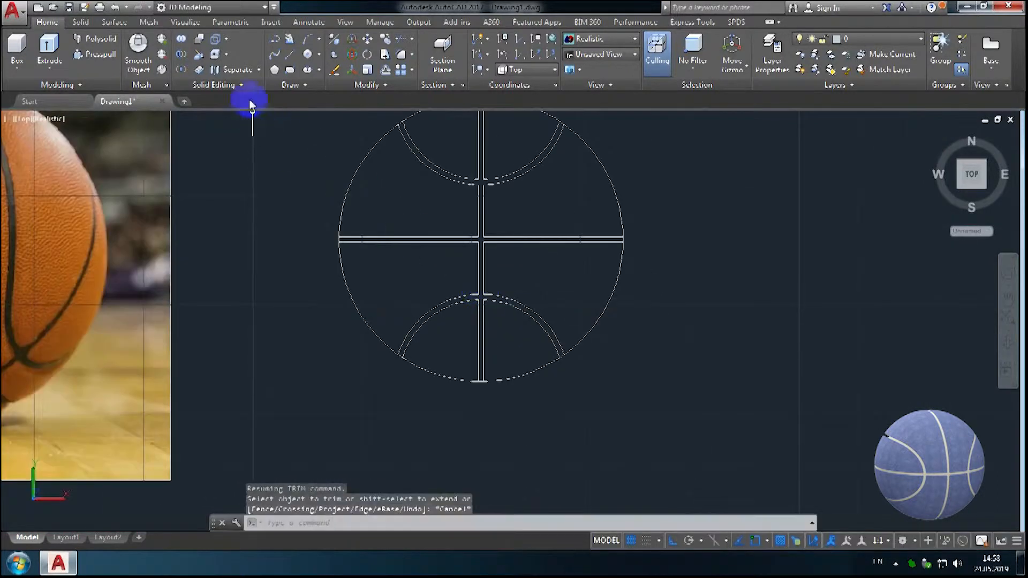
Step: Create a closed boundary polyline from the area inside the connected seam strips
left_click(309, 86)
left_click(439, 179)
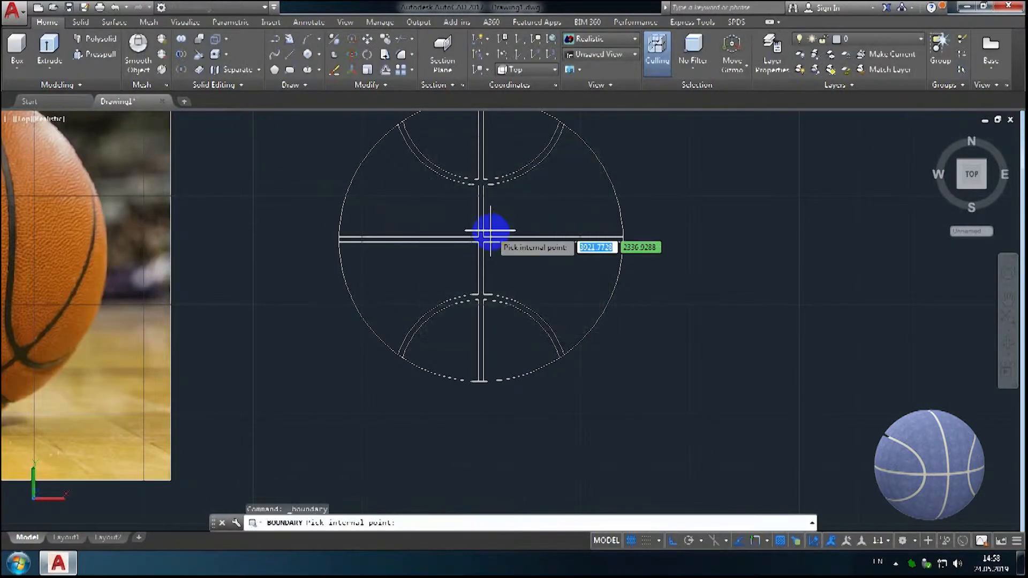
left_click(481, 239)
key("Return")
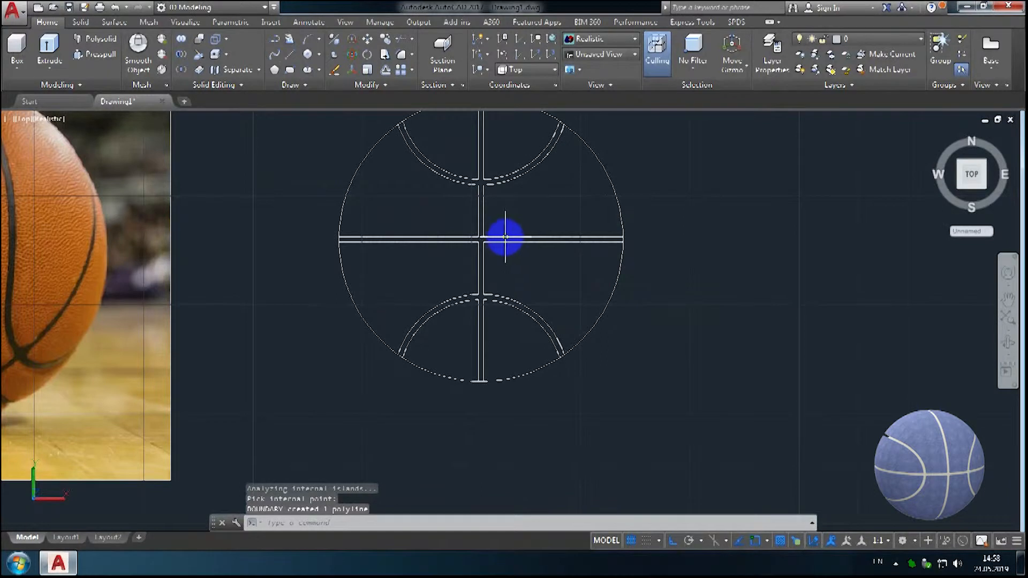
Step: Move the seam boundary polyline and the large circle horizontally about 29 units, away from the original seam lines
left_click(504, 237)
left_click(593, 307)
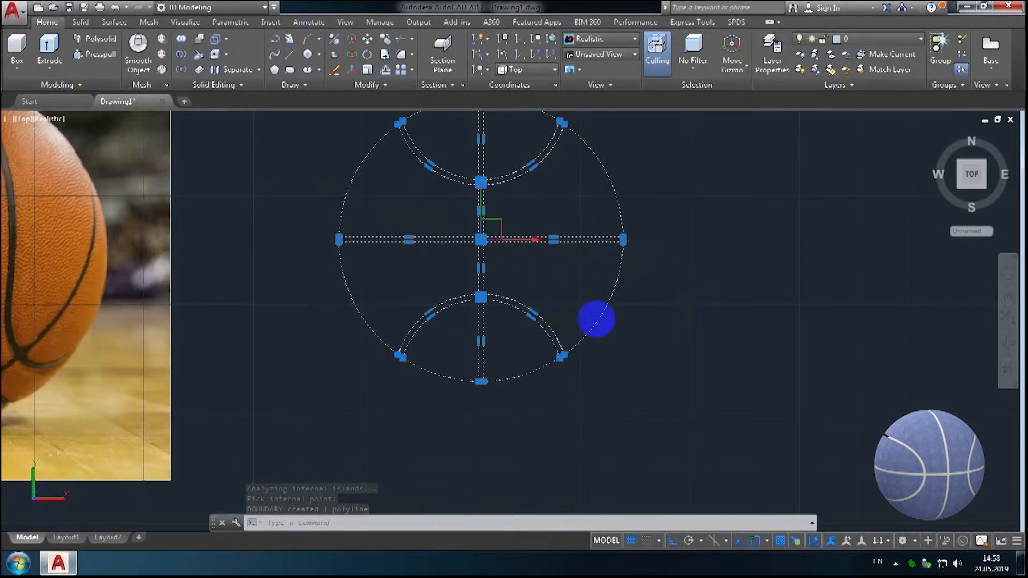
left_click(367, 40)
left_click(275, 451)
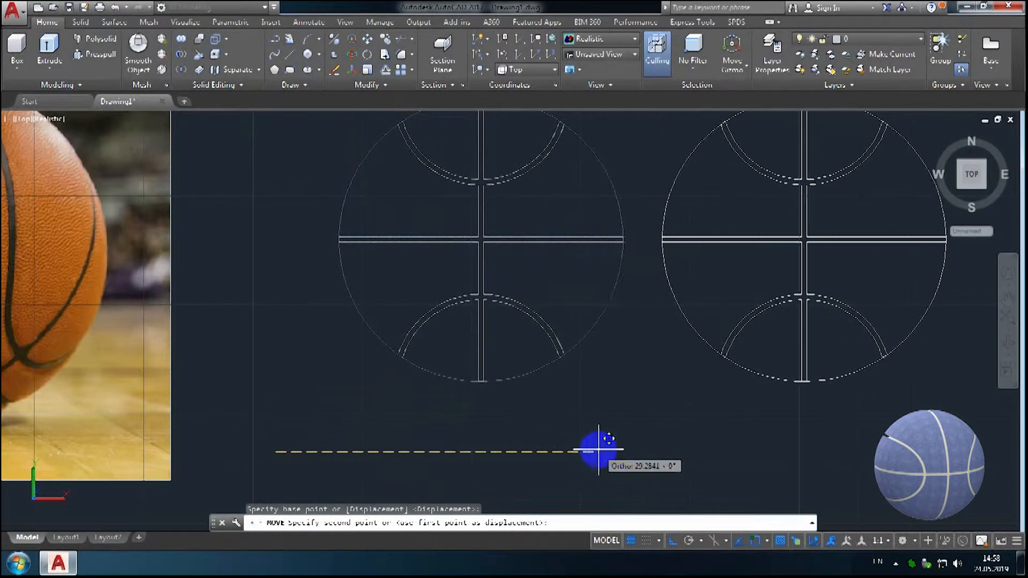
key("Escape")
left_click(681, 442)
key("Escape")
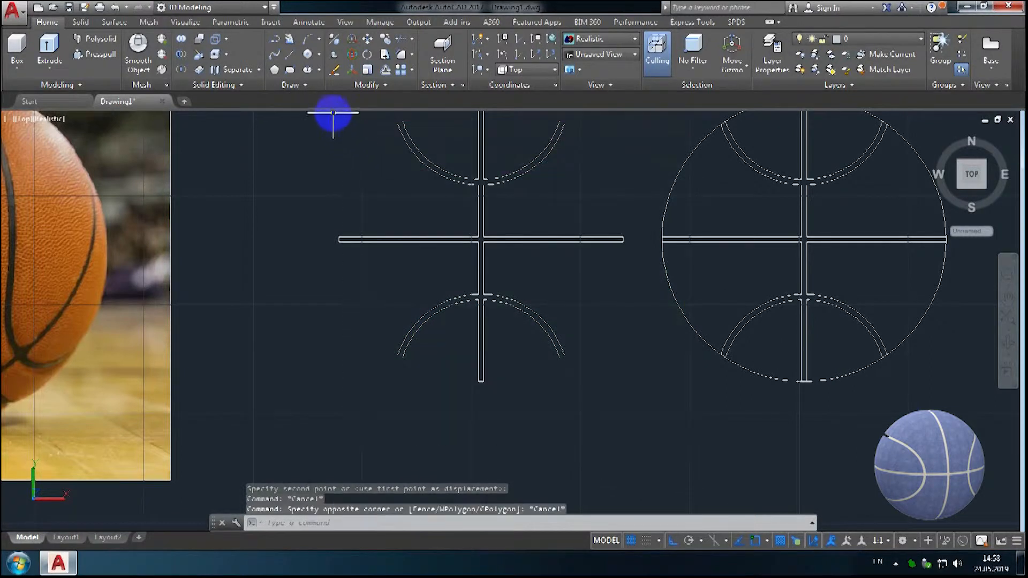
Step: Erase the original seam lines and arcs left beside the reference image
scroll(315, 213, "down", 2)
left_click(494, 400)
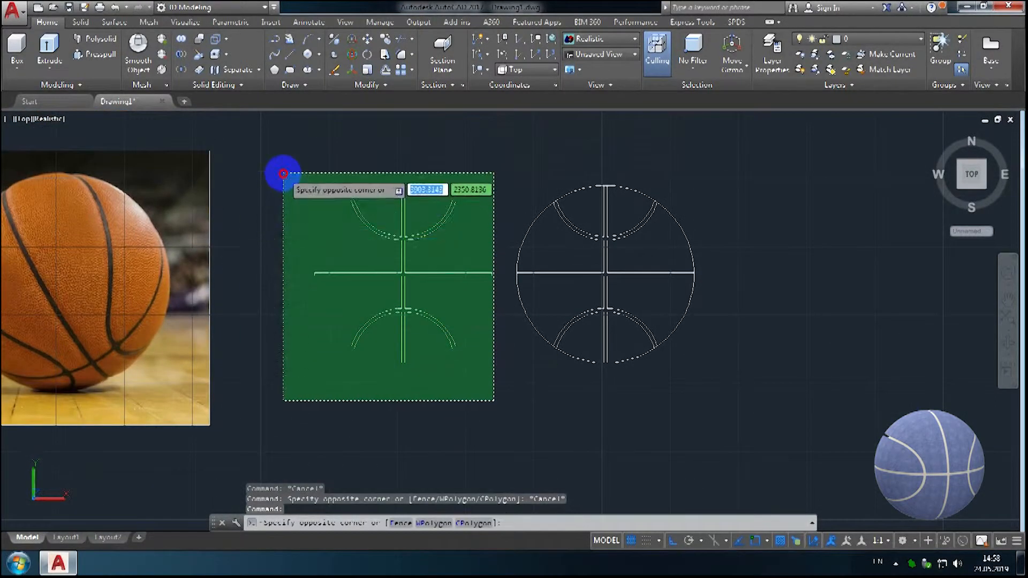
left_click(283, 174)
key("Delete")
scroll(659, 355, "up", 3)
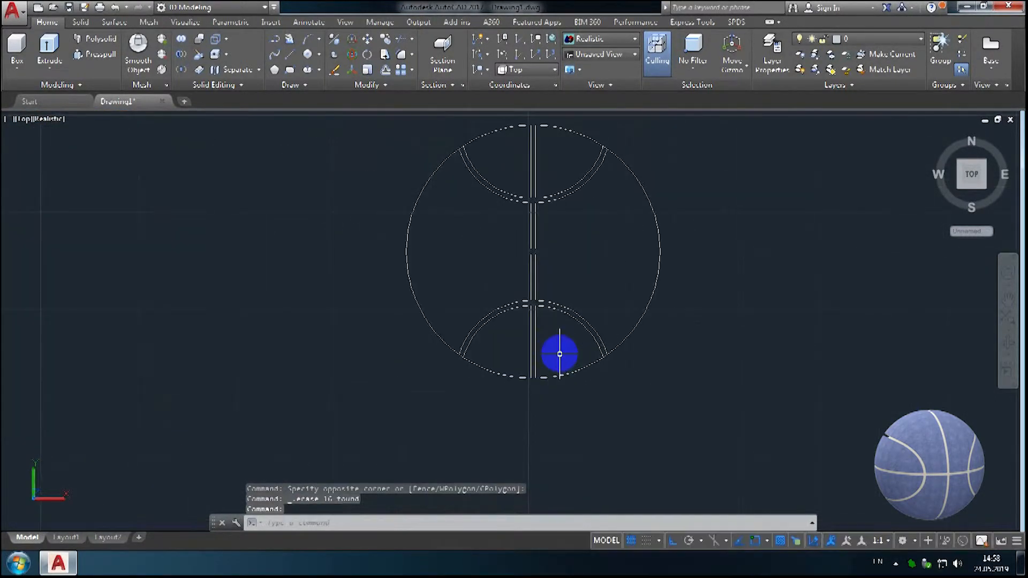
Step: Switch to the isometric home view and change the projection from perspective to parallel
left_click(936, 134)
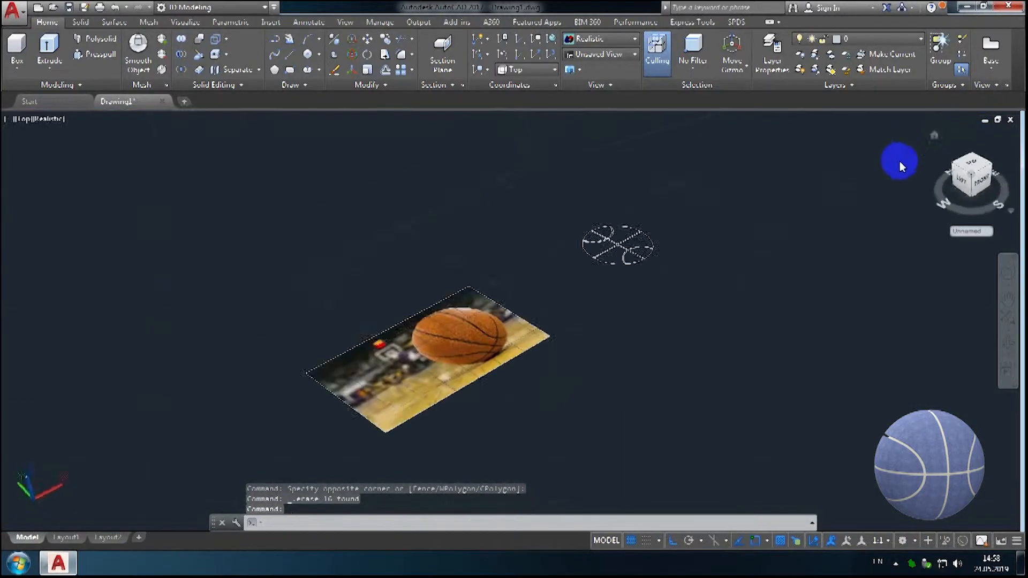
scroll(677, 280, "up", 5)
middle_click(613, 283)
middle_click(613, 283)
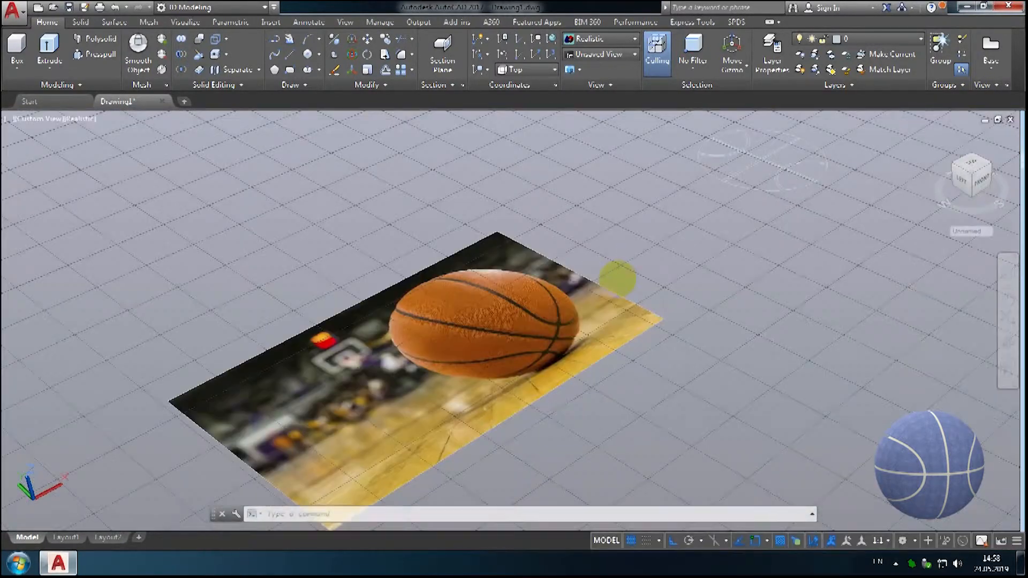
middle_click_drag(713, 252, 530, 345)
left_click(43, 126)
left_click(72, 319)
middle_click_drag(717, 252, 492, 380)
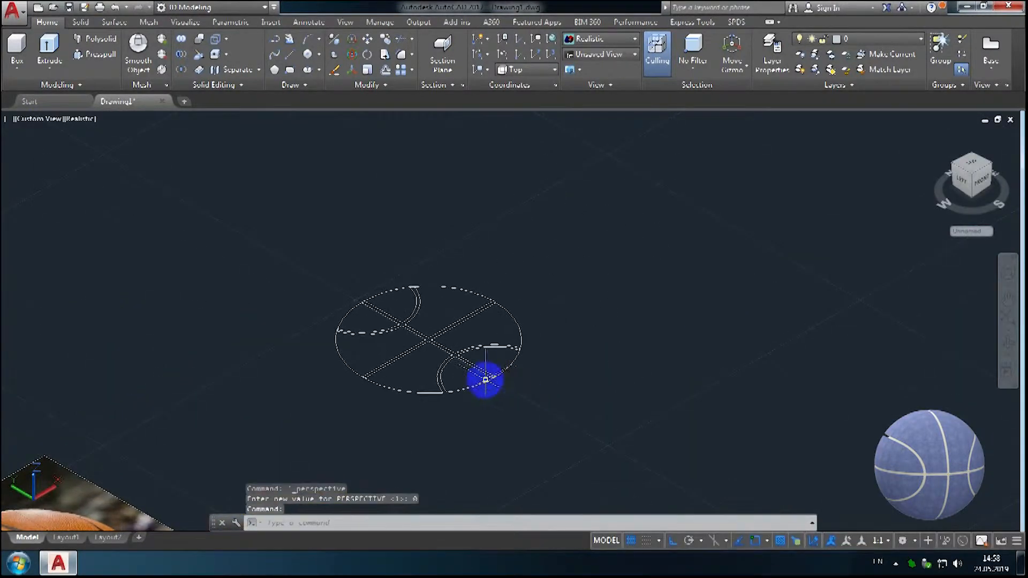
Step: Move the large circle straight up along the Z axis, clear of the seam outline
left_click(367, 39)
left_click(664, 414)
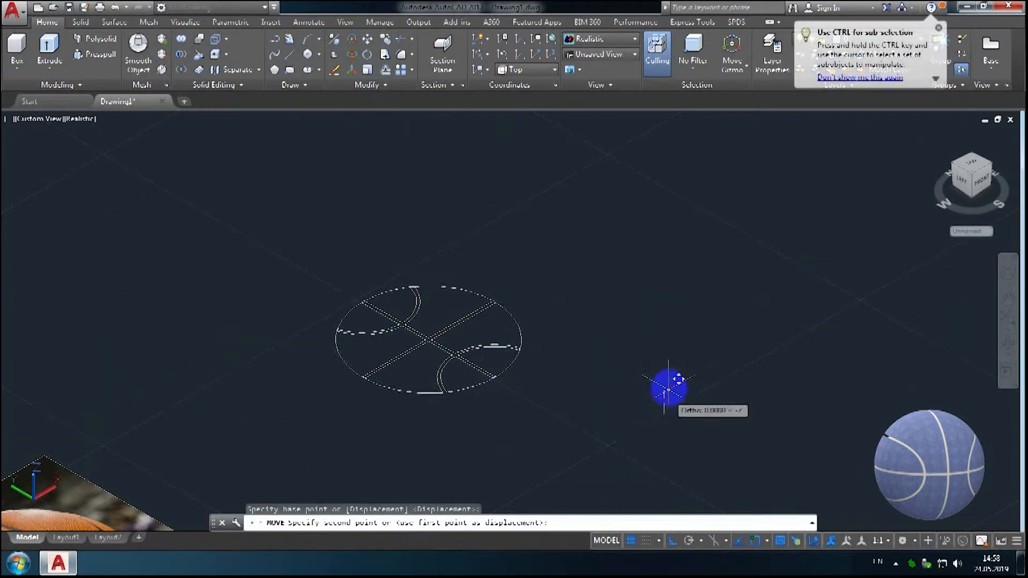
left_click(677, 234)
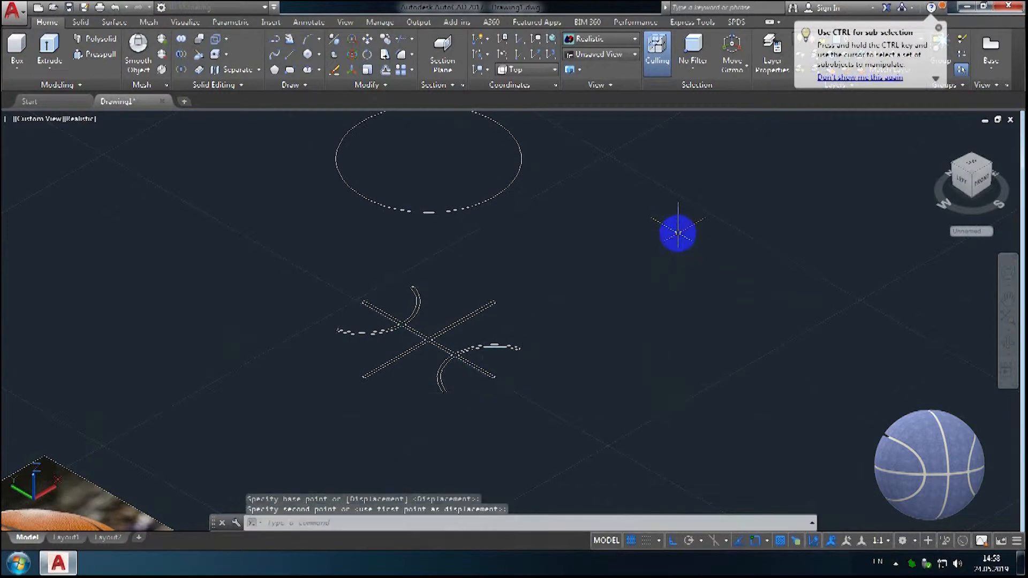
Step: Set the raised circle's radius to 12.5 by stretching its quadrant grip
left_click(507, 348)
middle_click_drag(461, 204, 468, 255)
key("Escape")
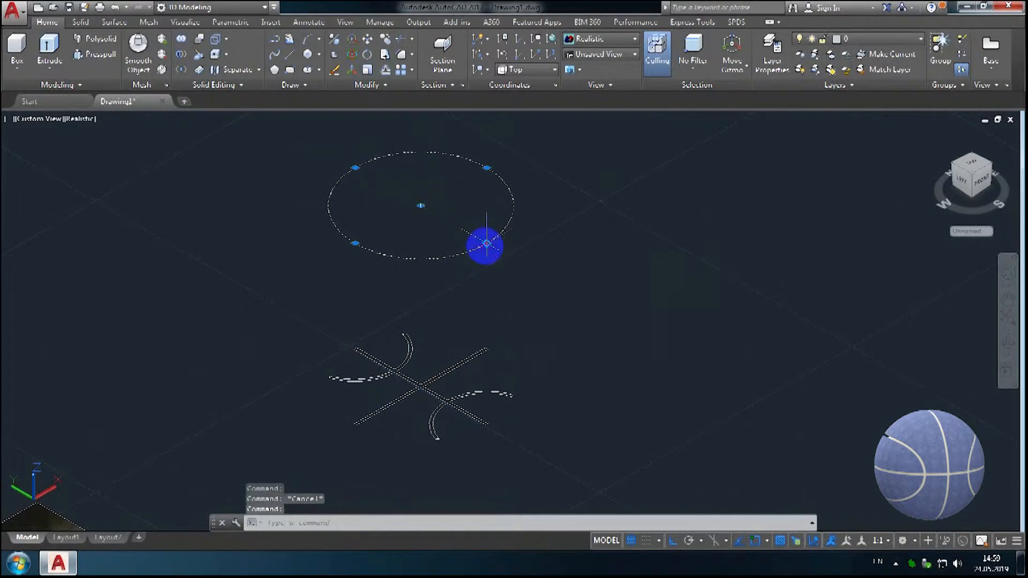
left_click(485, 246)
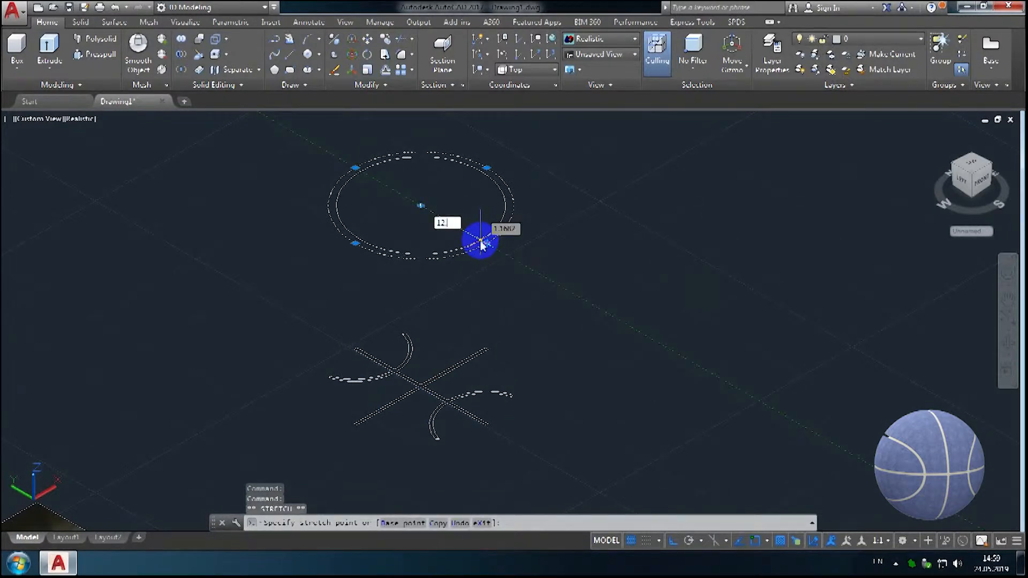
type("12.5")
key("Return")
key("Escape")
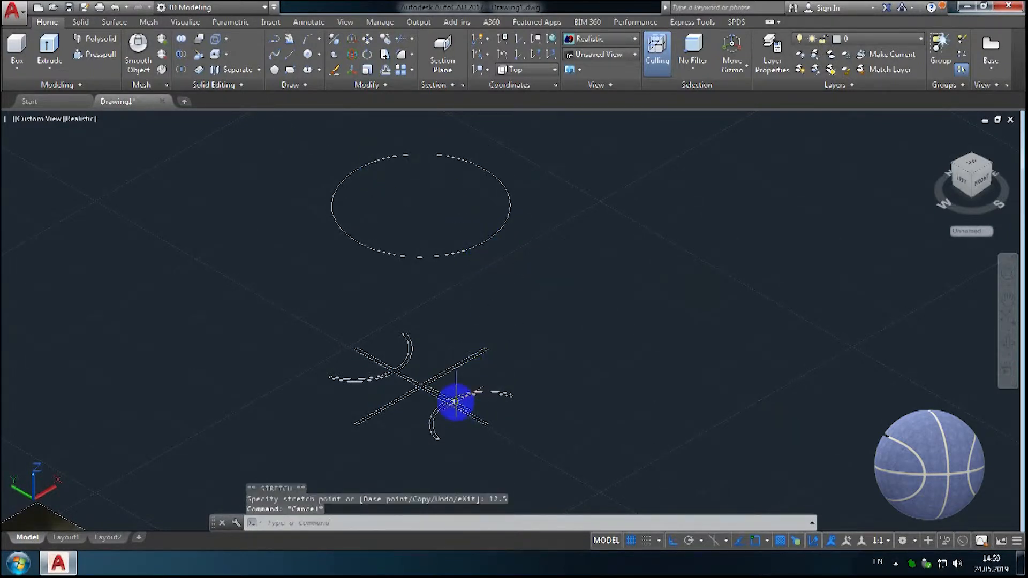
Step: Draw a sphere centered on the raised circle, with its radius reaching the circle's quadrant
left_click(455, 398)
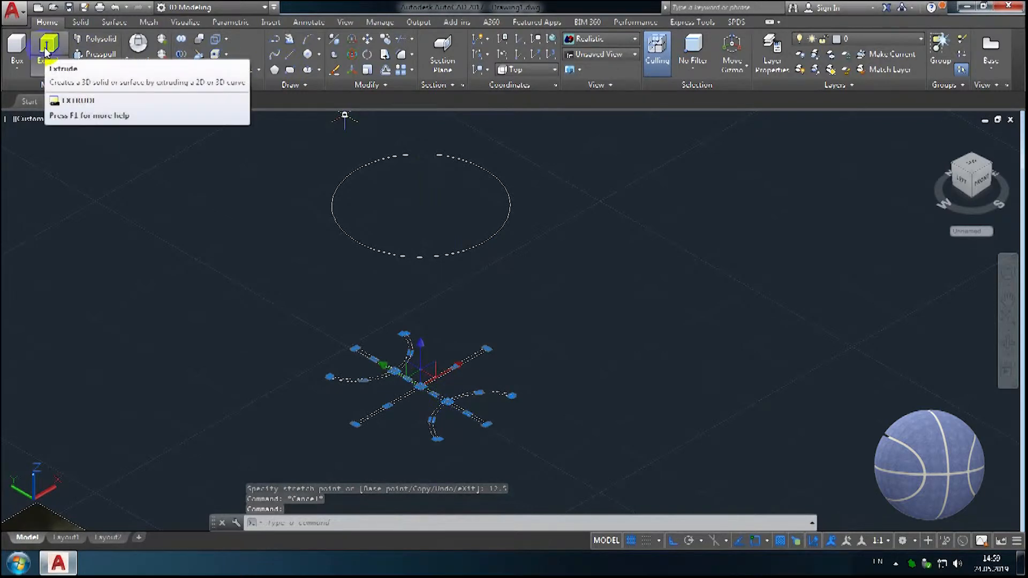
key("Escape")
left_click(22, 73)
left_click(22, 169)
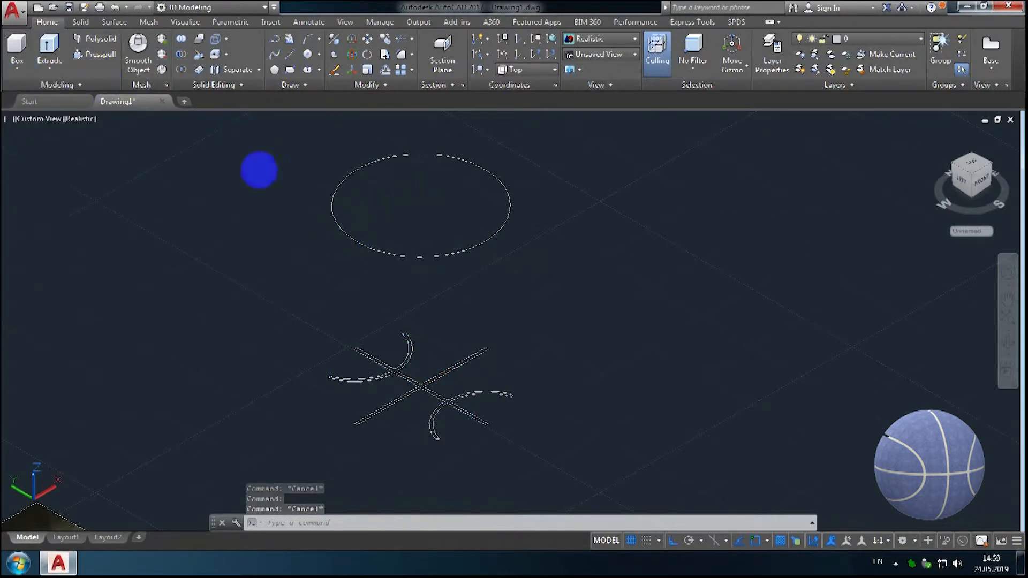
left_click(421, 205)
left_click(487, 240)
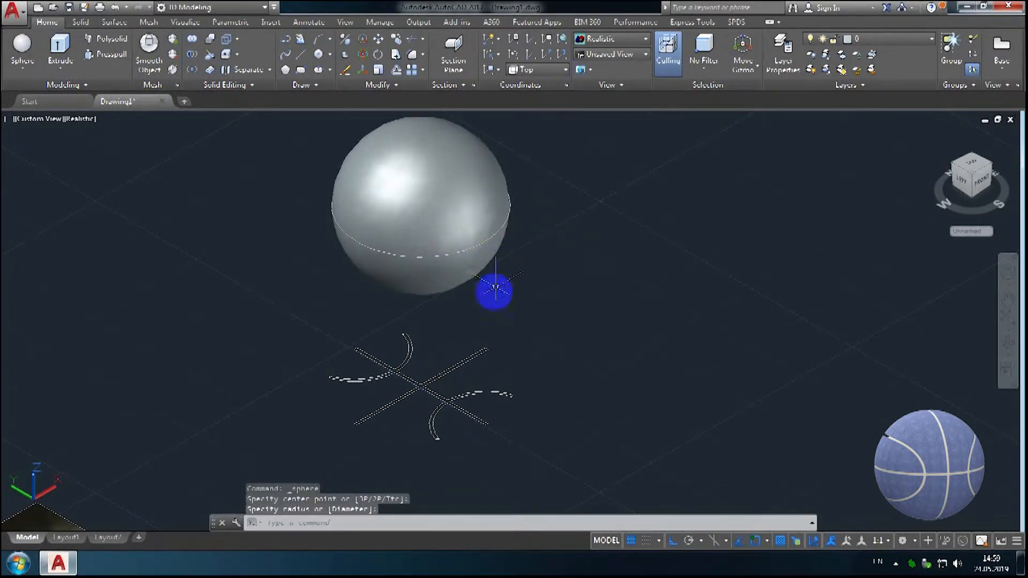
Step: Extrude the seam outline upward so that it passes completely through the sphere
left_click(59, 46)
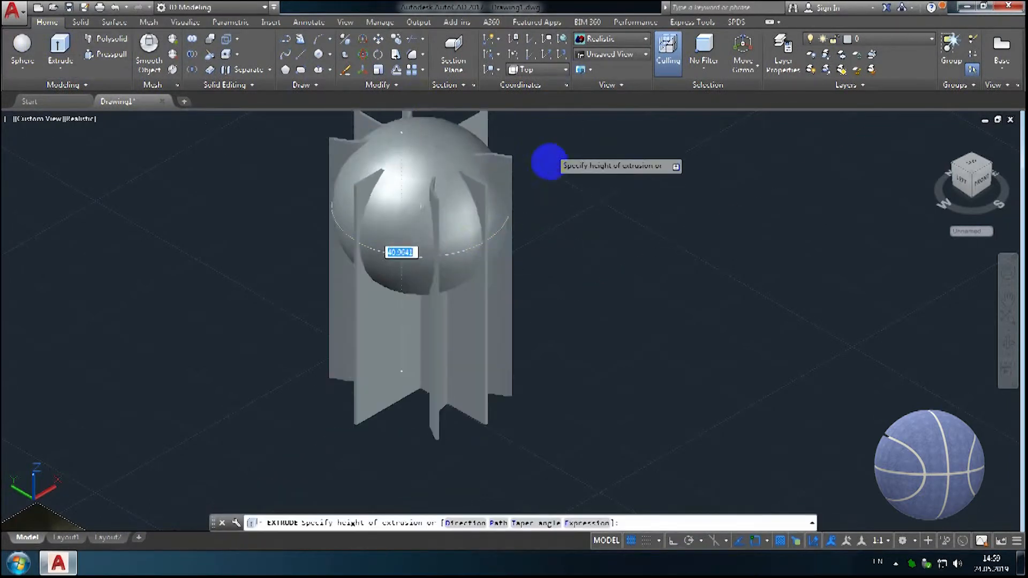
left_click(546, 178)
middle_click_drag(583, 227, 519, 211)
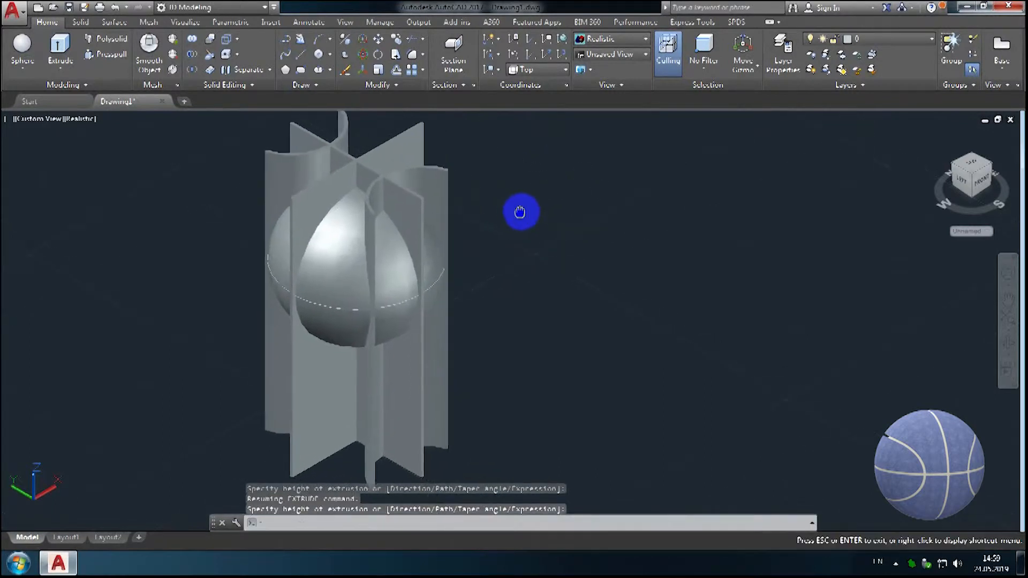
middle_click_drag(536, 249, 489, 270)
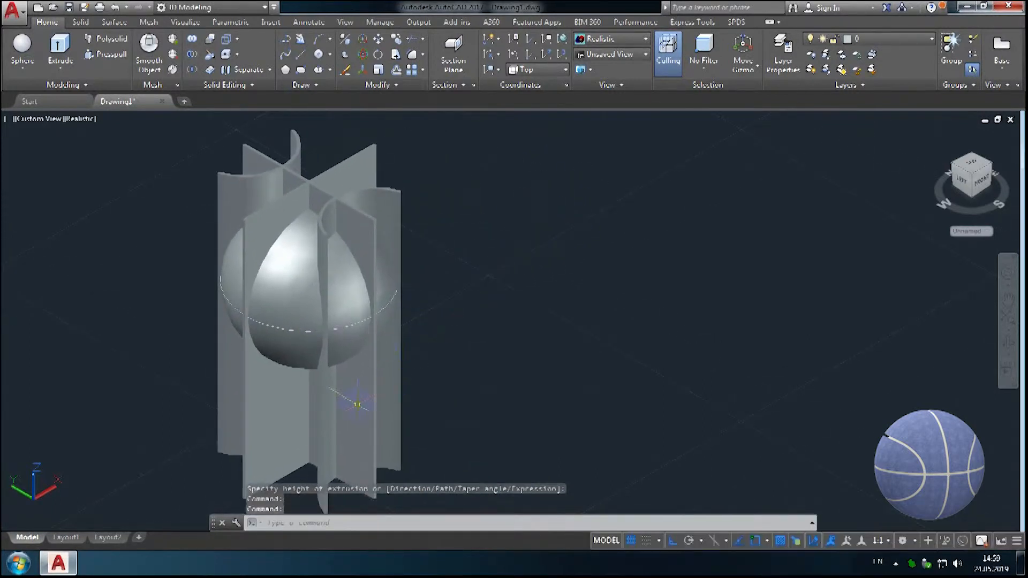
Step: Copy the extruded seam solid and the circle 50 units along the X axis, leaving out the sphere
left_click(358, 404)
left_click(363, 323)
left_click(405, 385)
left_click(396, 37)
left_click(448, 428)
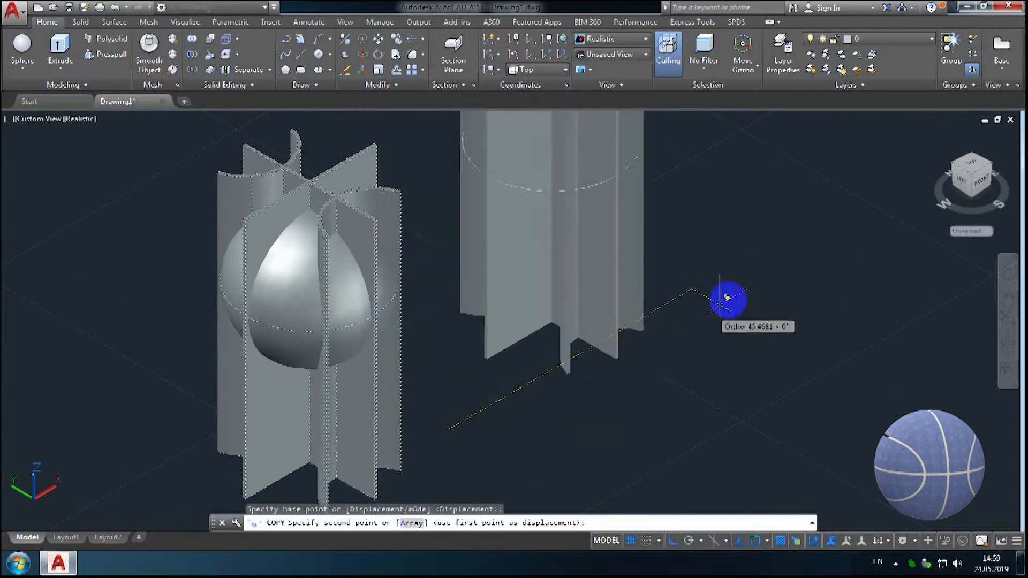
key("Return")
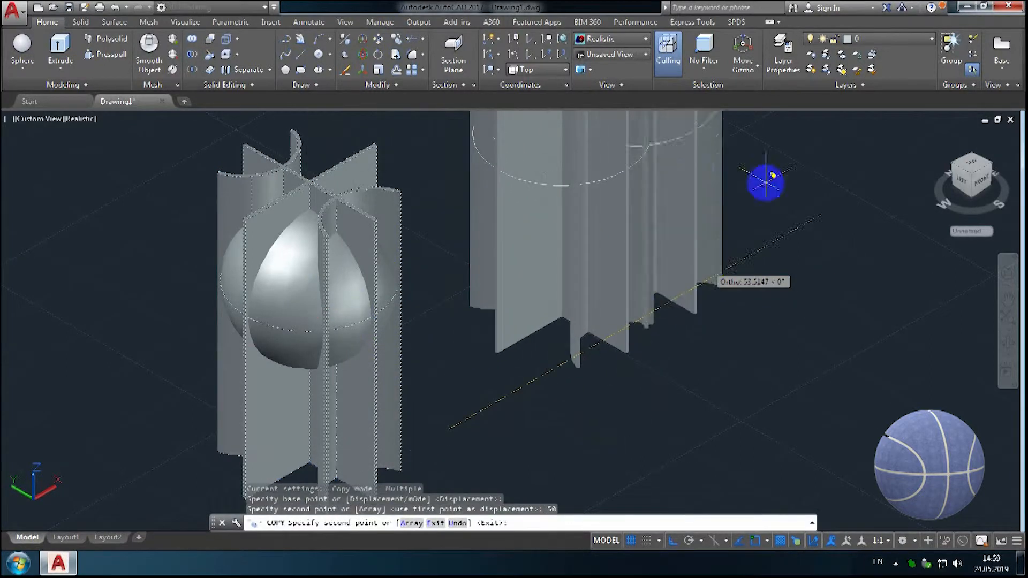
key("Escape")
Step: Erase the original circle around the sphere
middle_click_drag(471, 314, 517, 282)
left_click(397, 280)
left_click(424, 351)
key("Delete")
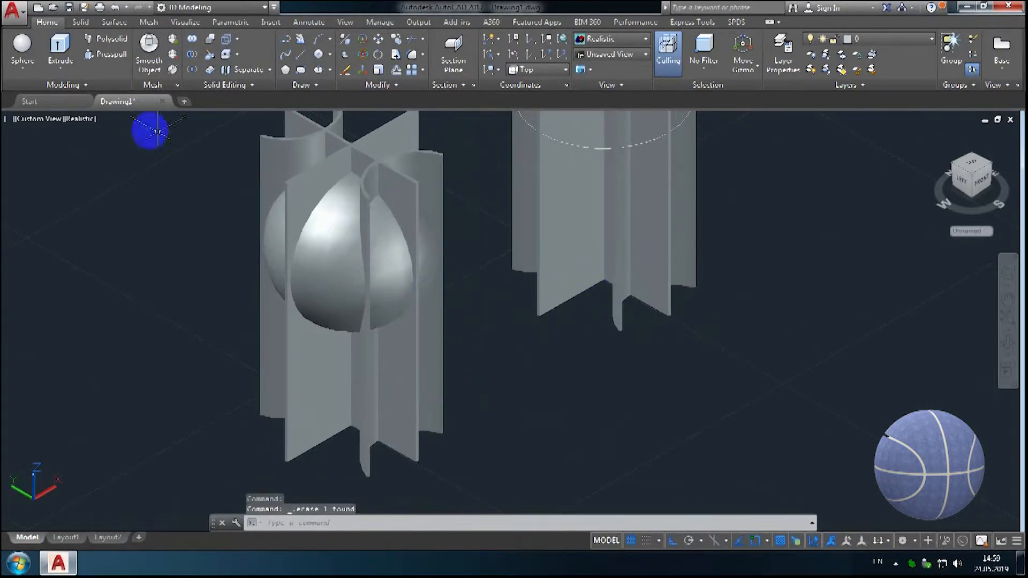
Step: Subtract the original extruded seam solid from the sphere
left_click(192, 54)
left_click(398, 267)
left_click(471, 337)
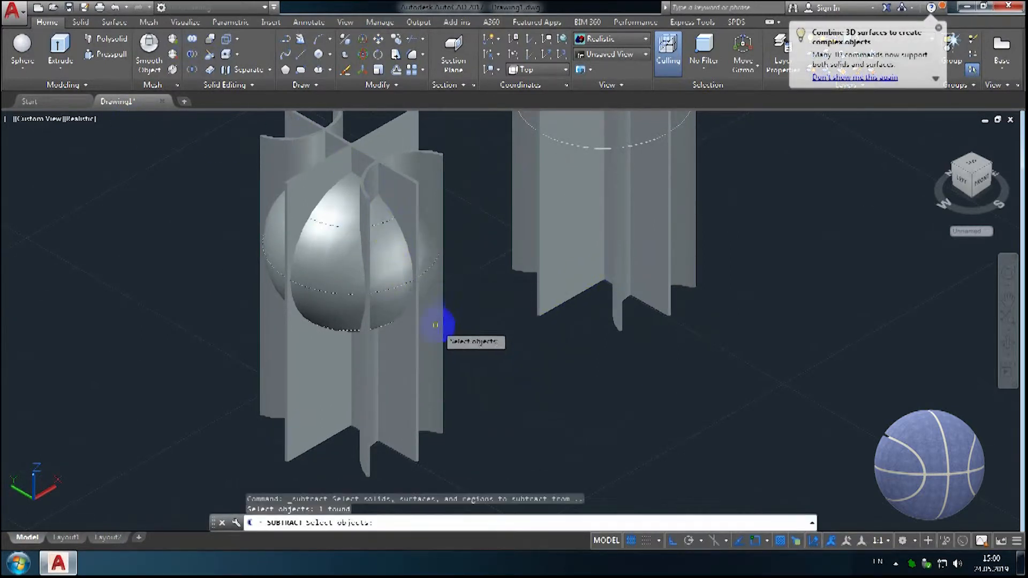
key("Return")
left_click(410, 357)
key("Return")
Step: Move the copied seam solid 50 units along the X axis, away from the copied circle
middle_click_drag(555, 312, 349, 422)
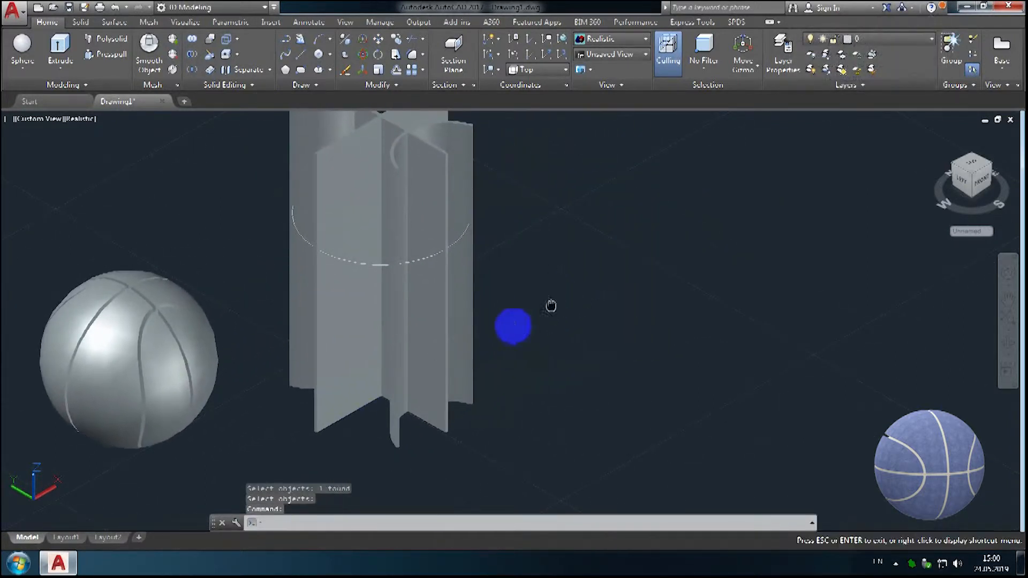
middle_click_drag(545, 308, 368, 370)
left_click(352, 348)
left_click(378, 54)
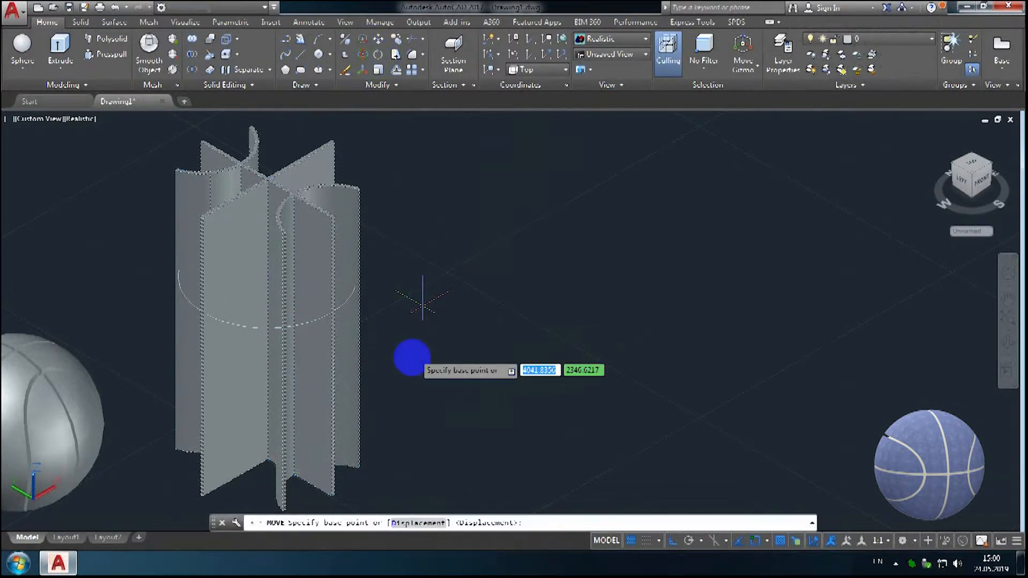
left_click(412, 358)
type("50")
key("Return")
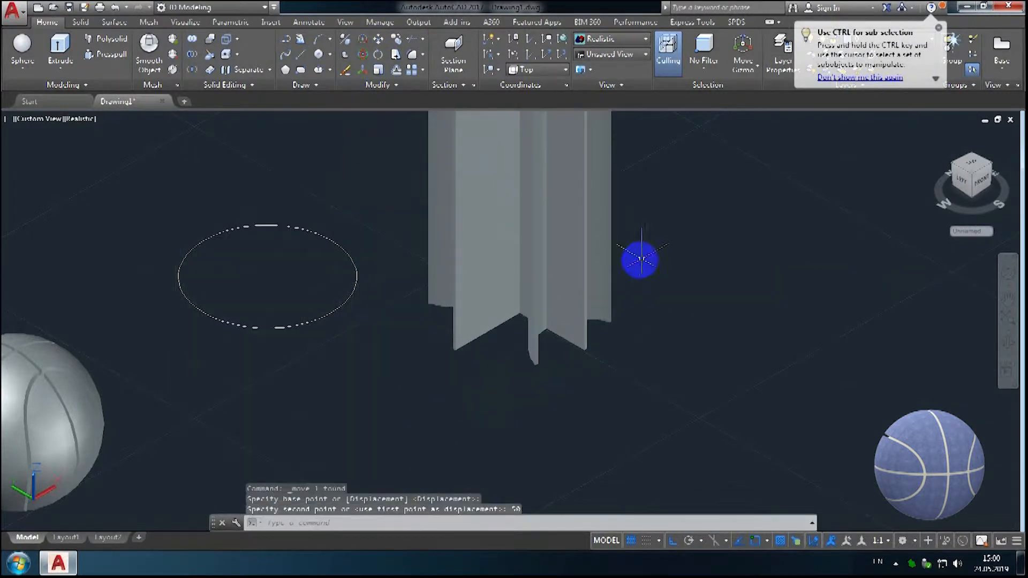
Step: Set the copied circle's radius to 12.4 by stretching its quadrant grip
left_click(313, 320)
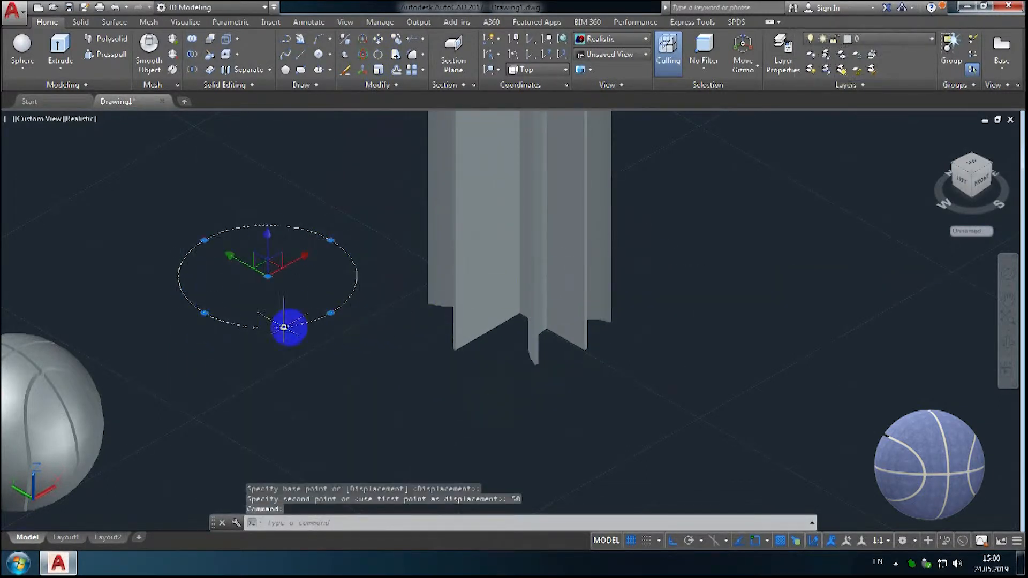
scroll(338, 320, "up", 2)
left_click(341, 310)
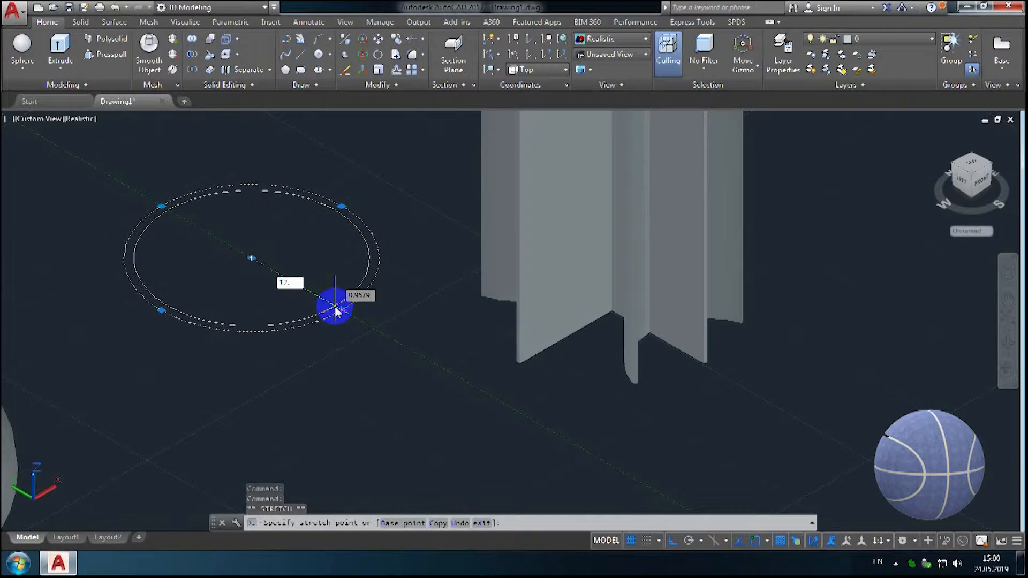
type("12.4")
key("Return")
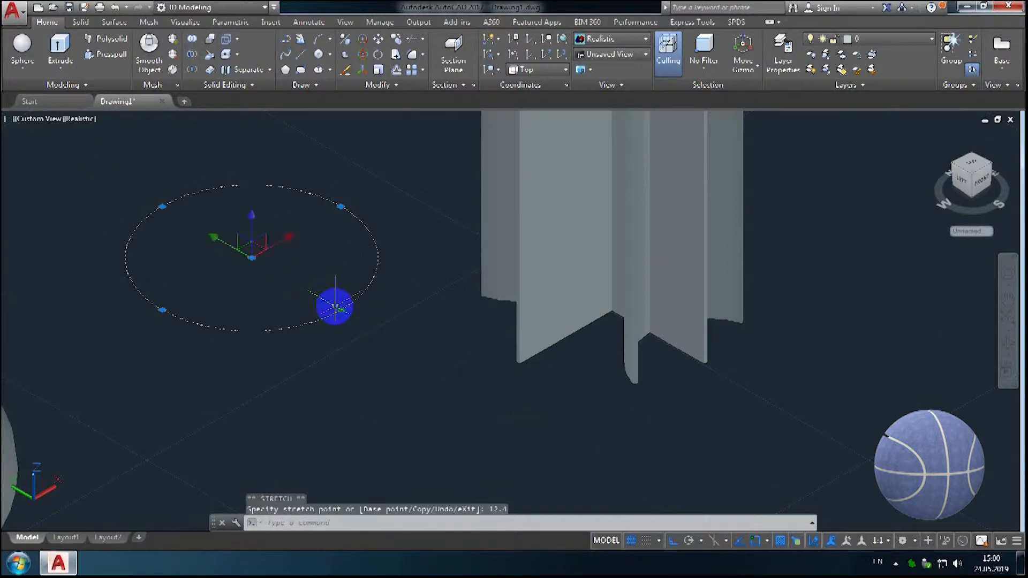
Step: Create a sphere centered on the copied circle, matching the circle's 12.4 radius
left_click(22, 47)
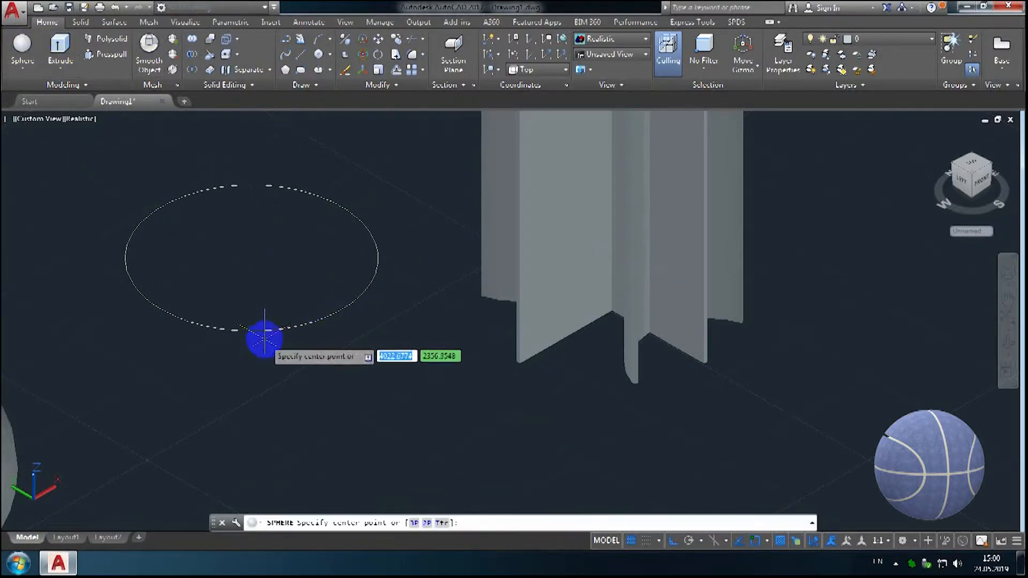
left_click(251, 259)
right_click(351, 138)
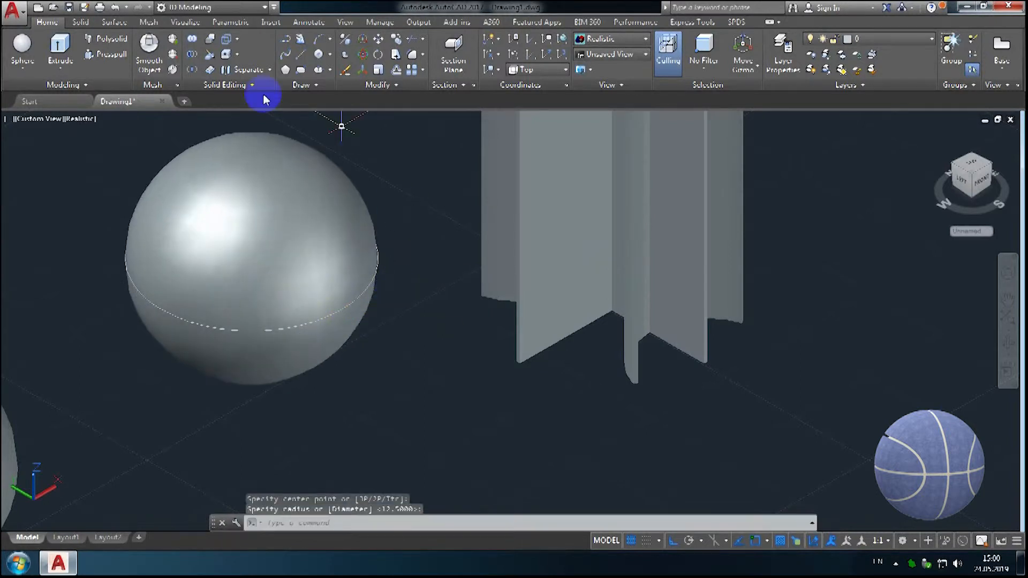
Step: Move the copied seam solid back 50 units along the X axis so it passes through the new sphere
left_click(645, 170)
left_click(378, 42)
left_click(874, 270)
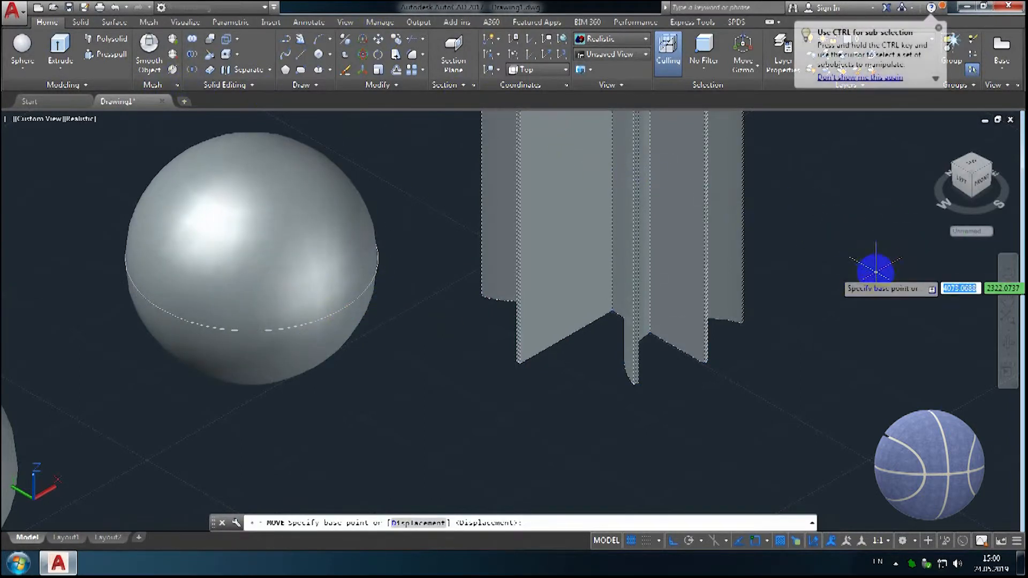
type("50")
right_click(719, 365)
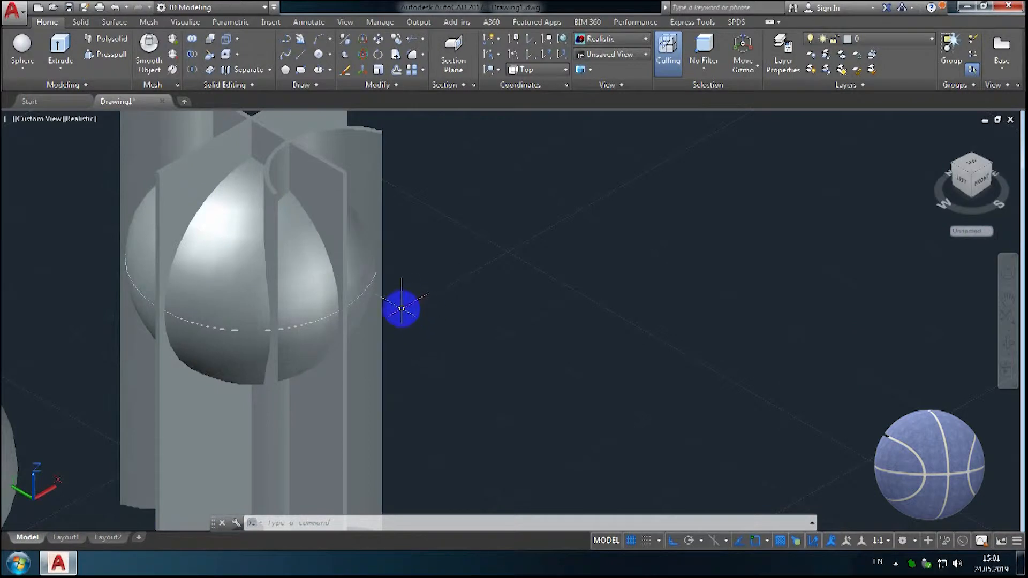
Step: Copy the seam solid 50 units along the X axis, away from the smaller sphere
left_click(392, 43)
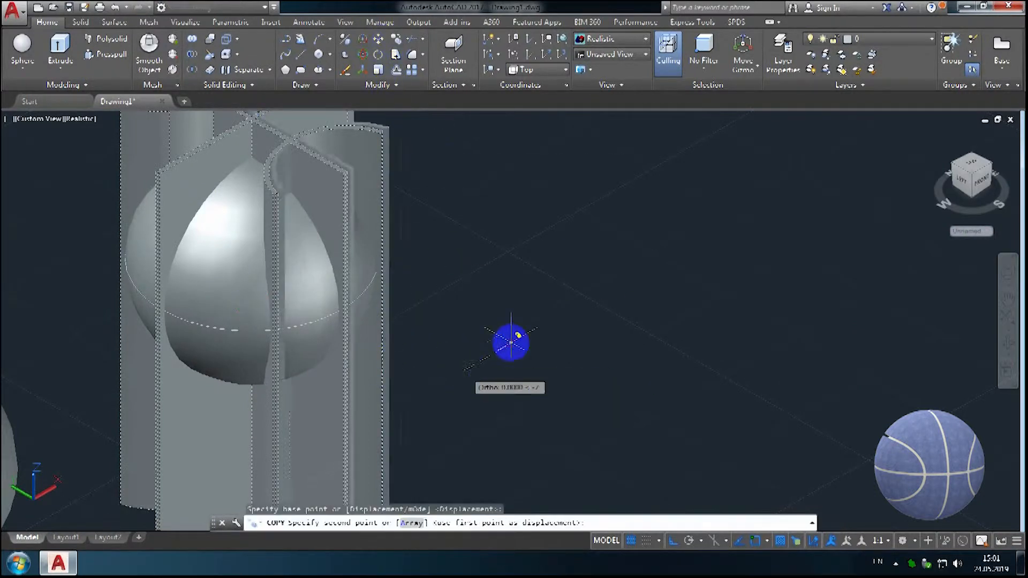
left_click(464, 368)
key("Return")
key("Escape")
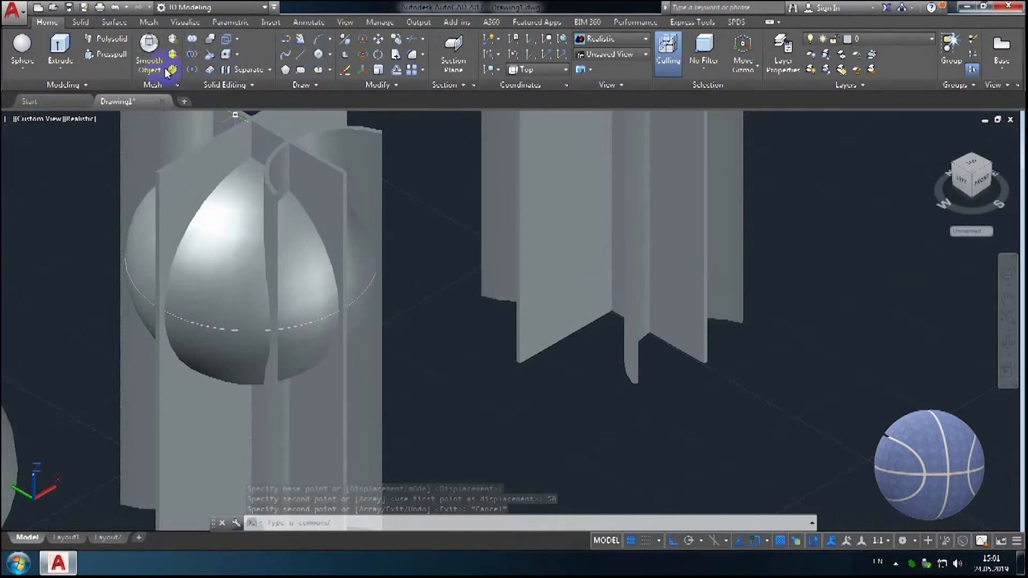
Step: Subtract the overlapping extruded seam solid from the smaller sphere
scroll(209, 215, "down", 2)
middle_click_drag(211, 298, 330, 315)
middle_click_drag(394, 279, 308, 306)
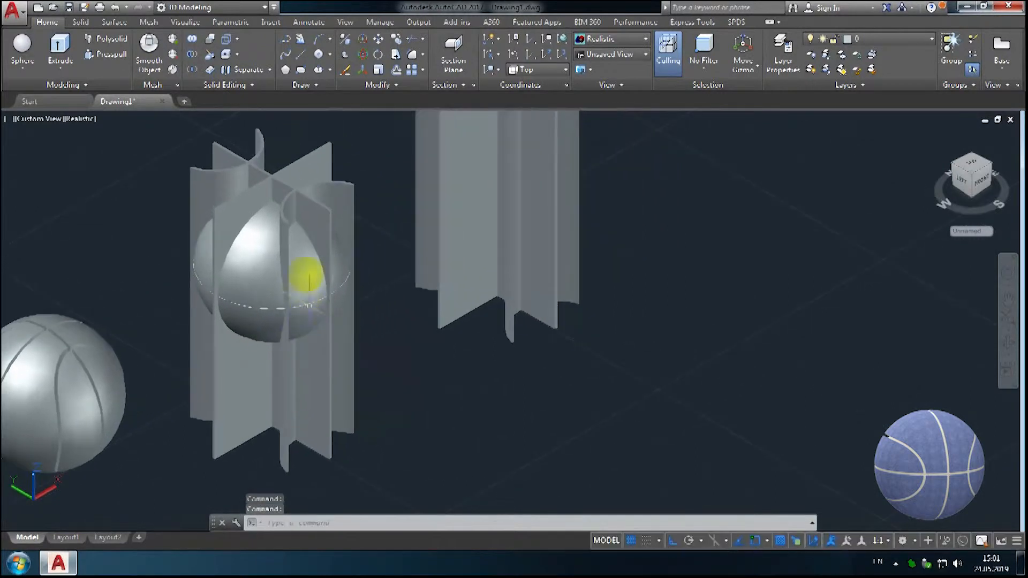
left_click(191, 56)
left_click(257, 276)
left_click(328, 330)
right_click(328, 328)
left_click(327, 375)
right_click(334, 337)
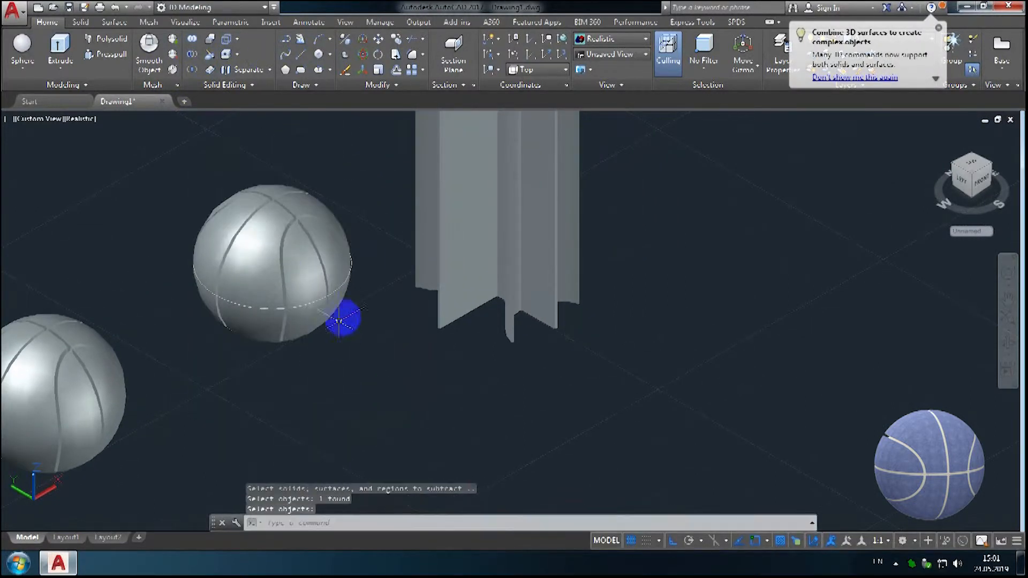
left_click(468, 251)
middle_click_drag(394, 307, 336, 367)
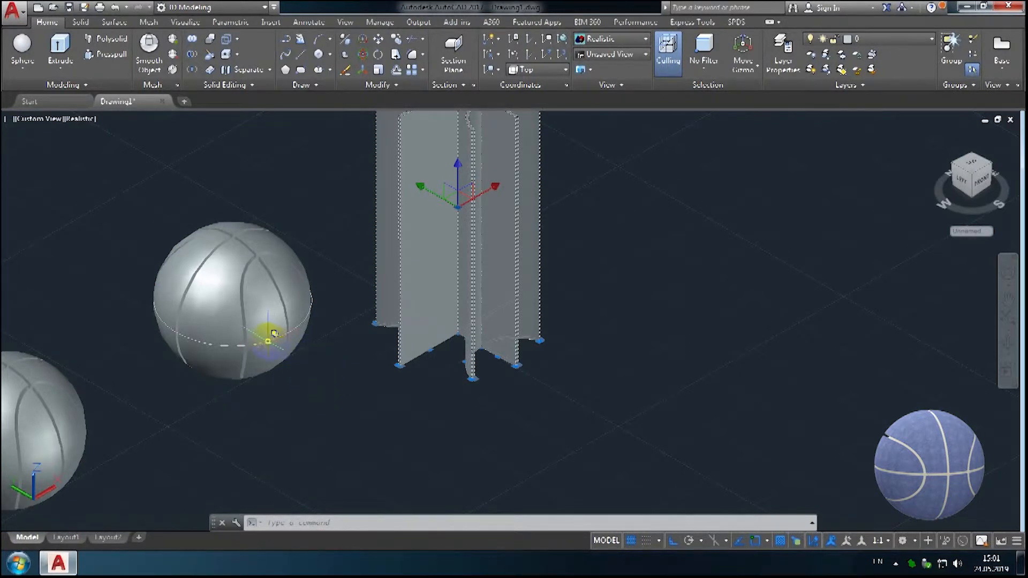
left_click(268, 339)
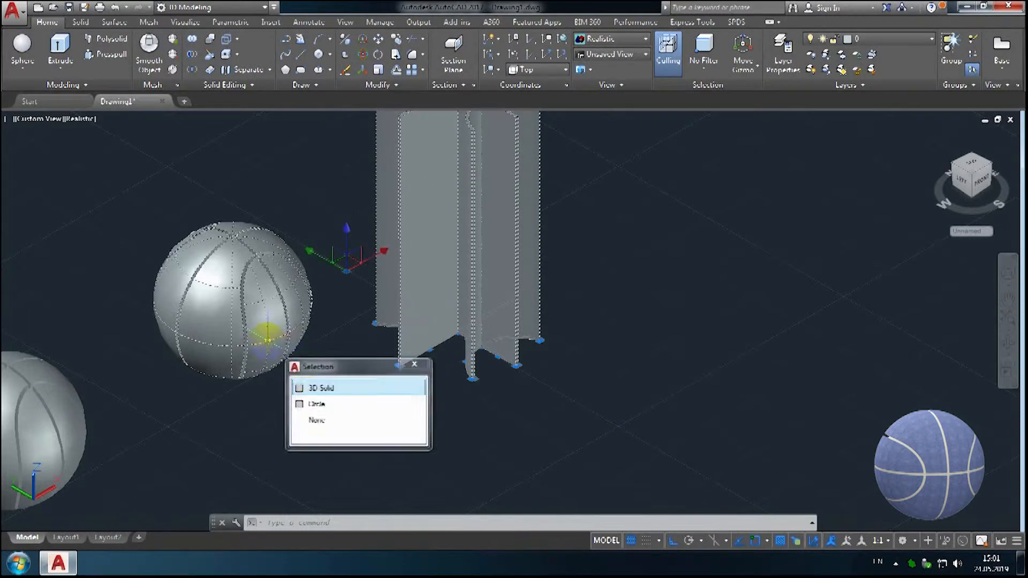
left_click(321, 405)
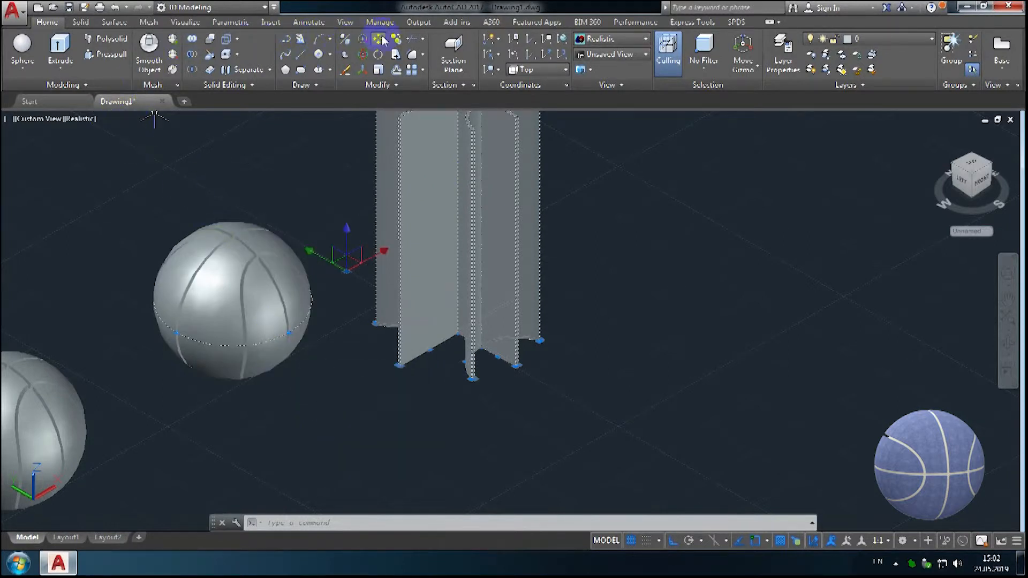
left_click(378, 39)
left_click(267, 474)
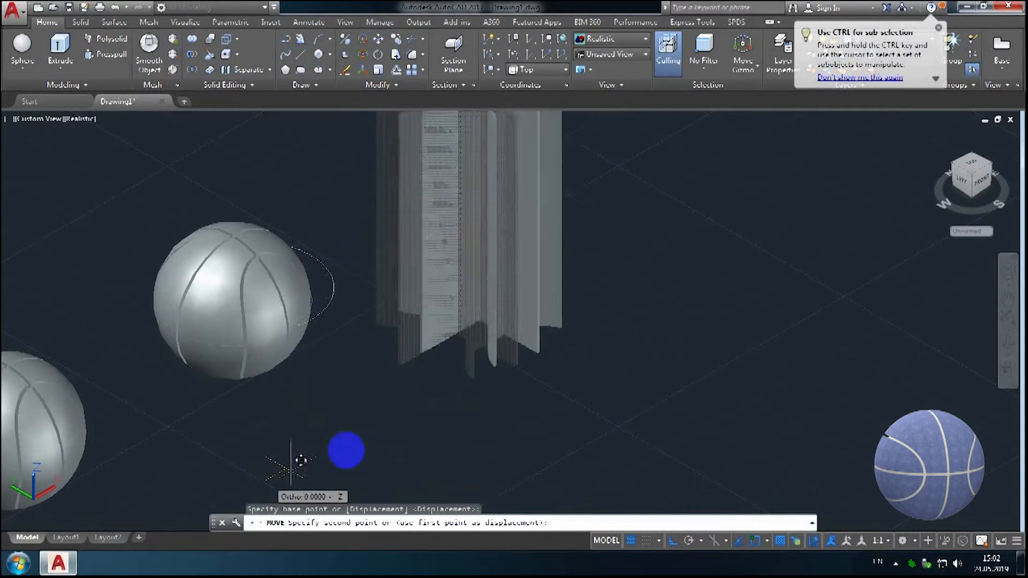
left_click(437, 401)
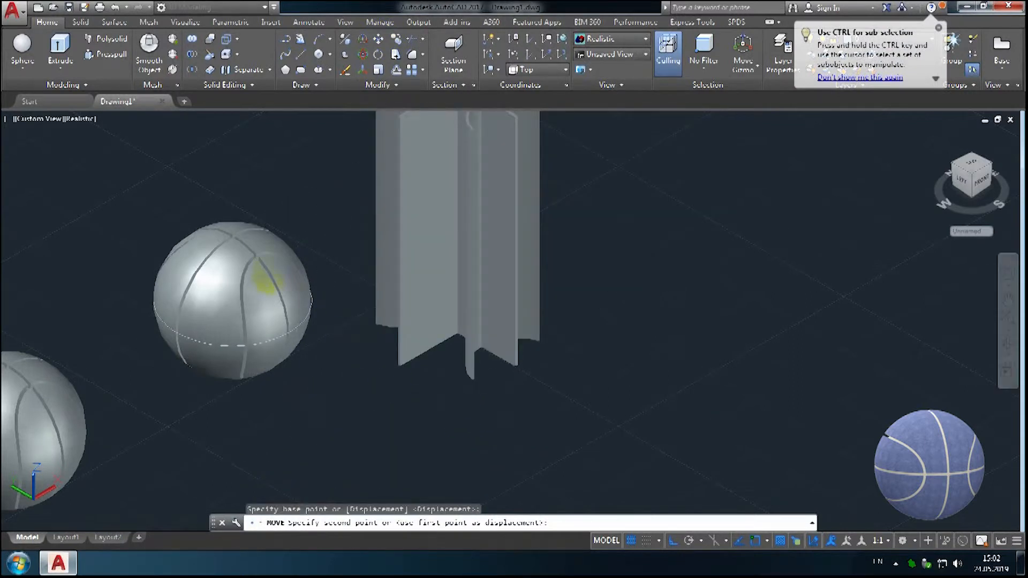
key("Escape")
Step: Move the circle around the smaller grooved sphere 100 units along the X axis, past the seam solid
left_click(270, 334)
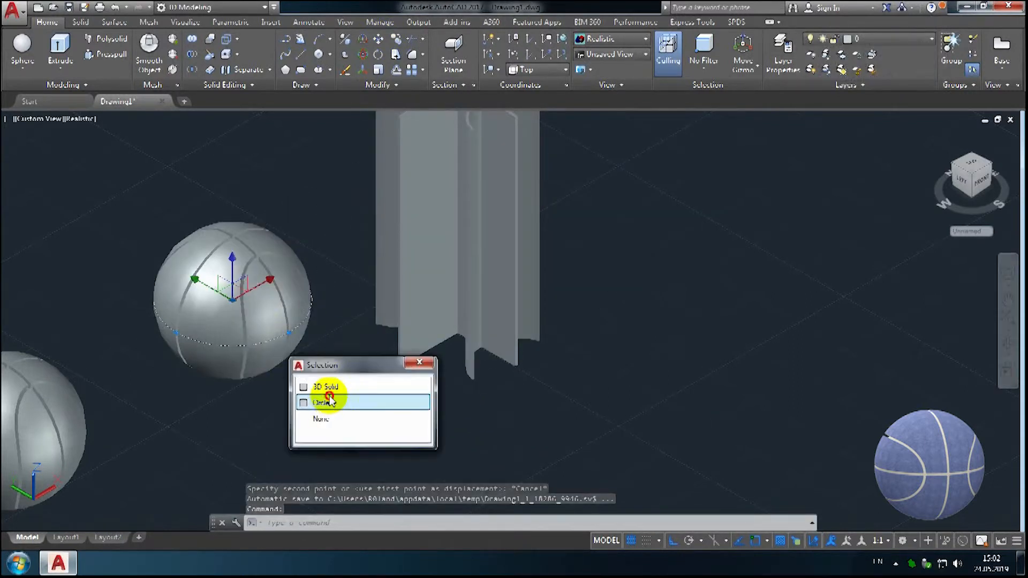
left_click(330, 401)
left_click(378, 39)
left_click(250, 459)
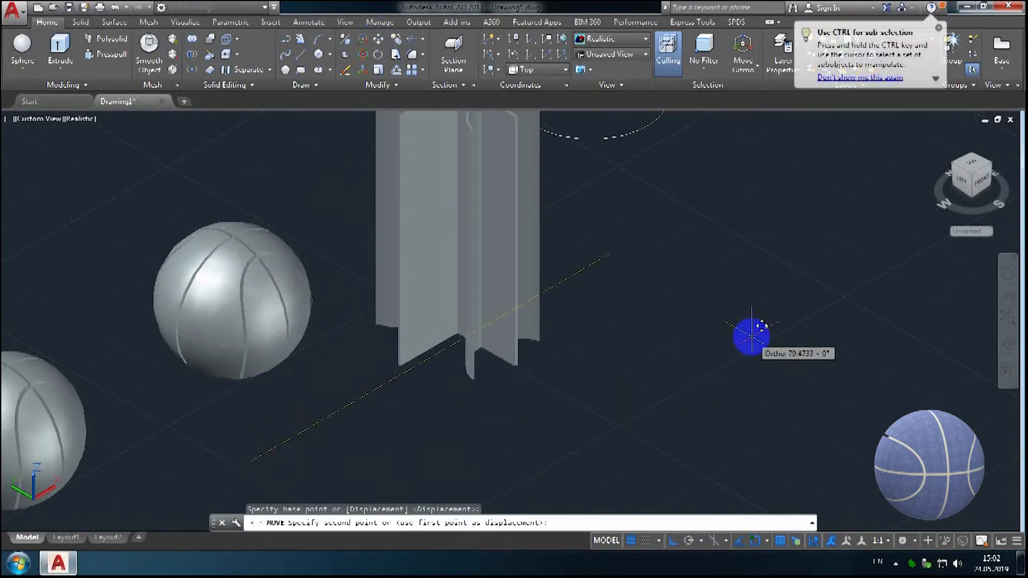
type("1")
key("Return")
Step: Create a plain sphere centered on the moved circle, using the circle's 12.4 radius
middle_click_drag(809, 219, 646, 391)
left_click(548, 254)
left_click(22, 51)
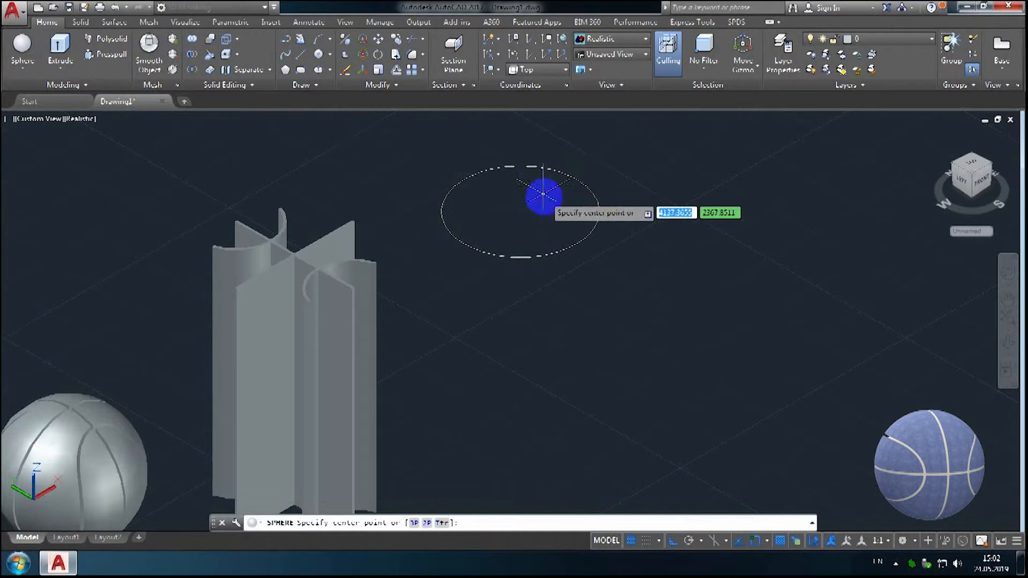
left_click(519, 213)
left_click(575, 244)
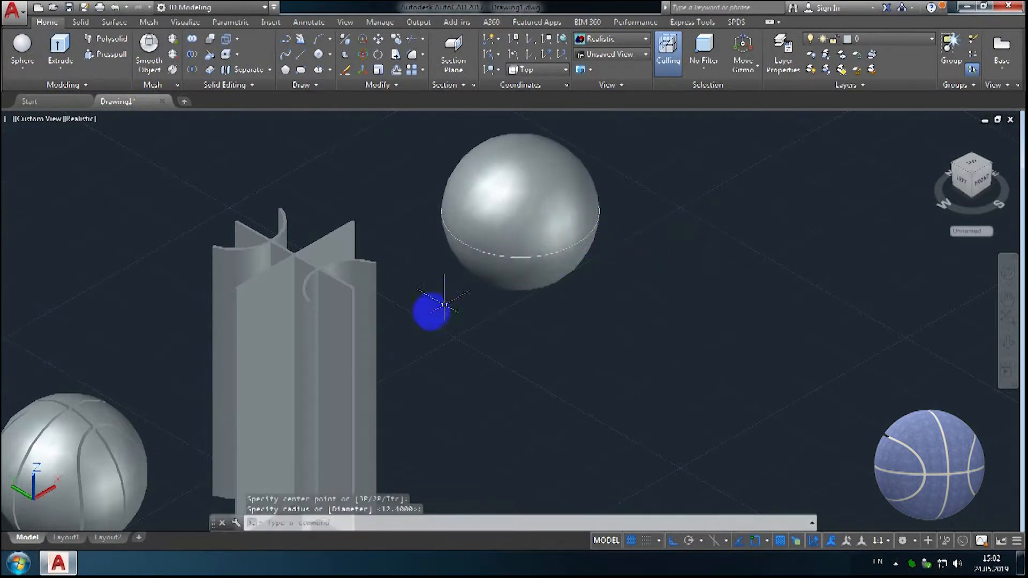
Step: Copy the smaller grooved sphere 100 units along the X axis onto the new plain sphere
left_click(73, 470)
left_click(400, 41)
left_click(452, 445)
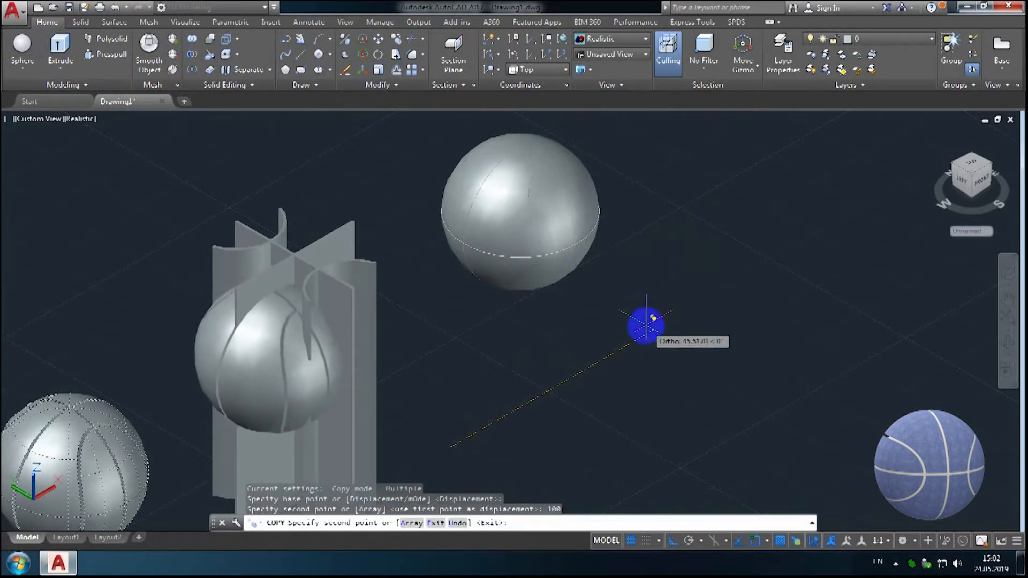
key("Escape")
left_click(591, 40)
left_click(603, 72)
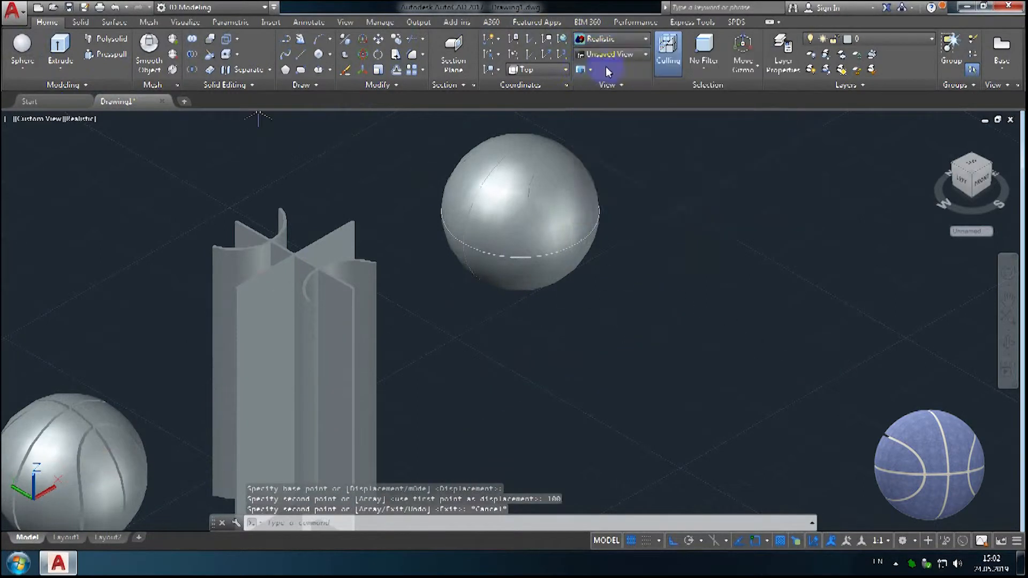
left_click(192, 56)
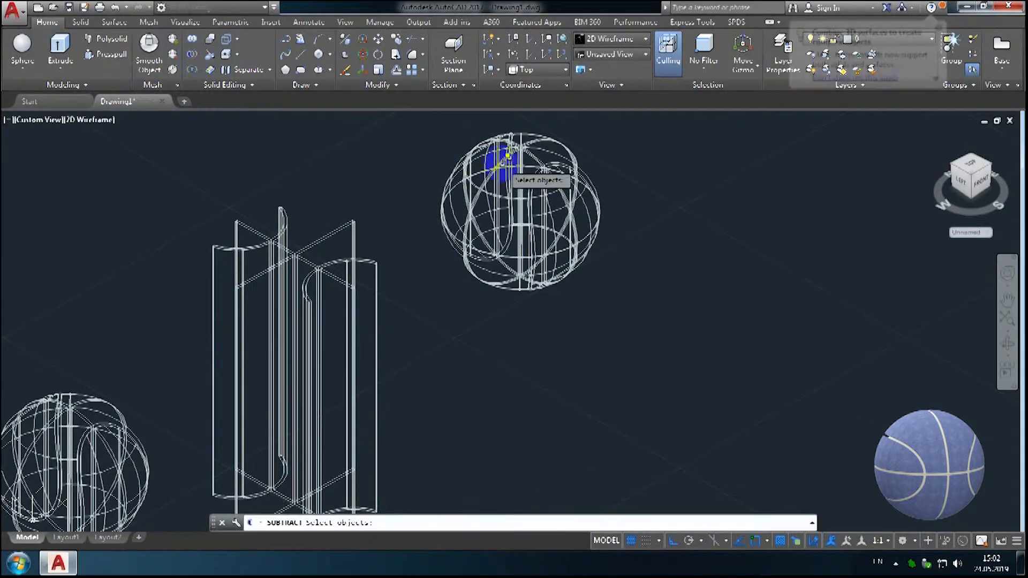
middle_click_drag(532, 276, 501, 320)
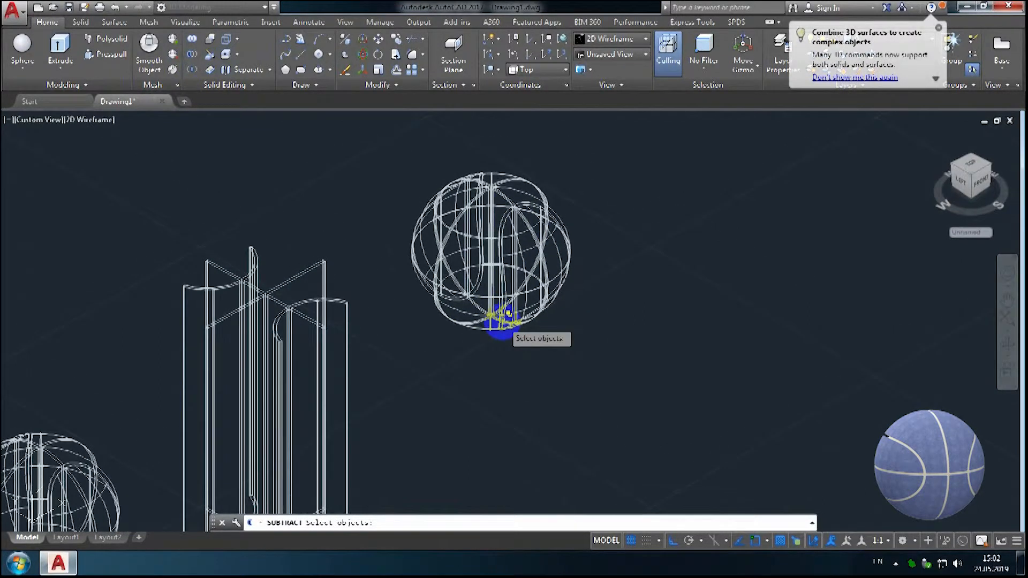
left_click(464, 291)
key("Escape")
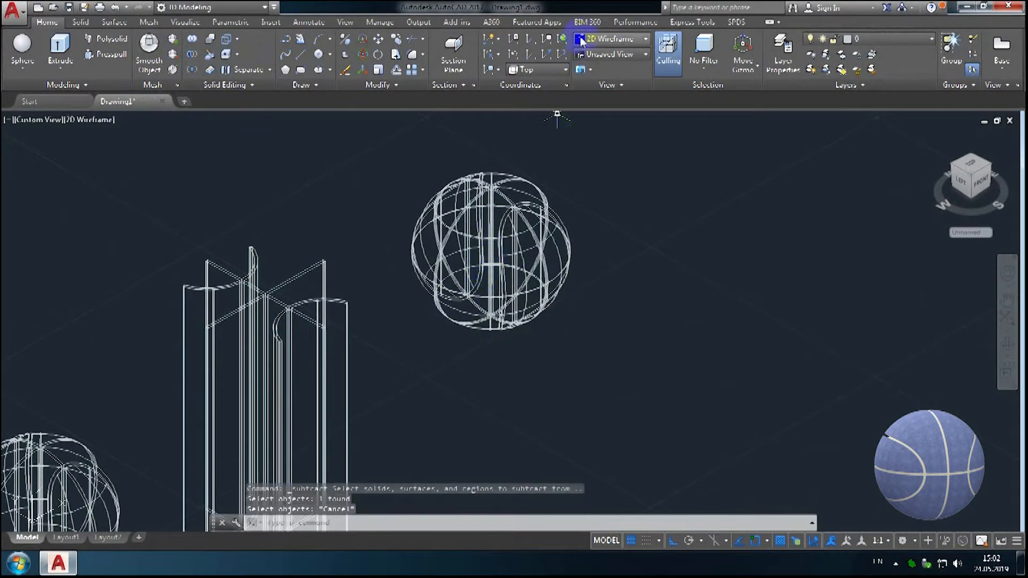
left_click(582, 40)
left_click(740, 81)
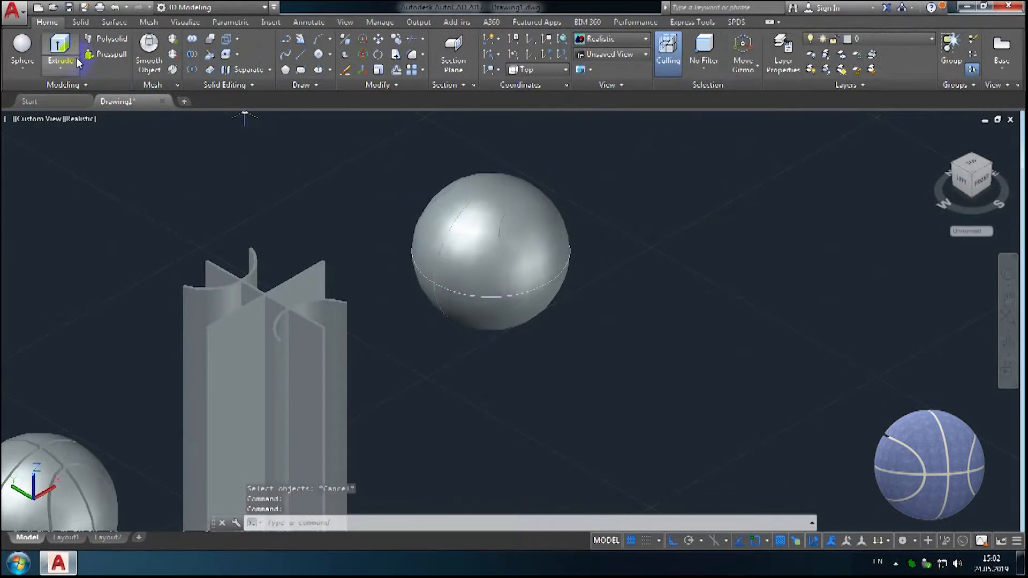
Step: Subtract the copied grooved sphere from the coinciding plain sphere to leave only the seam-shaped solid
left_click(195, 56)
left_click(463, 237)
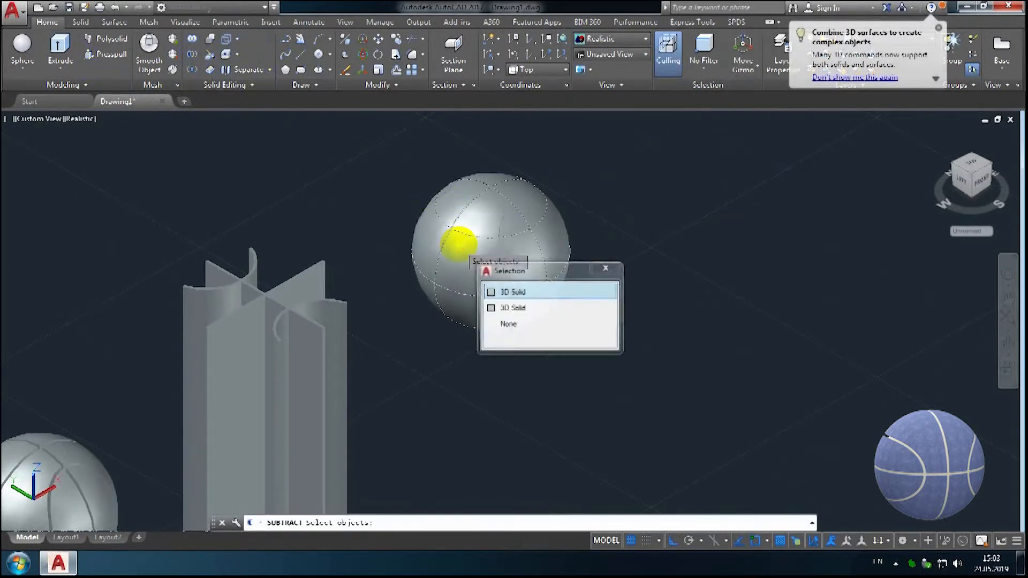
left_click(505, 293)
key("Return")
left_click(478, 278)
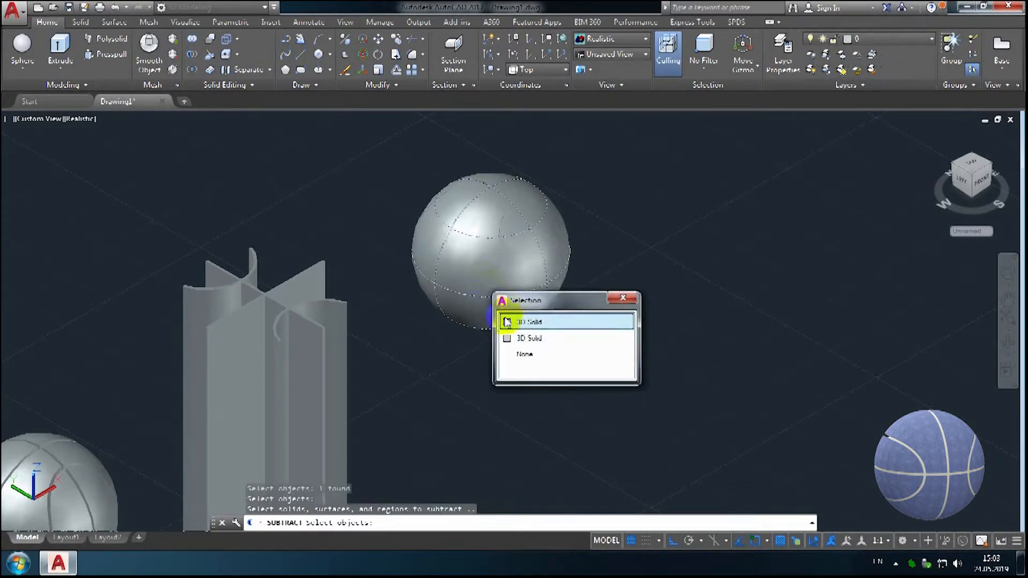
left_click(509, 333)
key("Return")
scroll(560, 320, "down", 3)
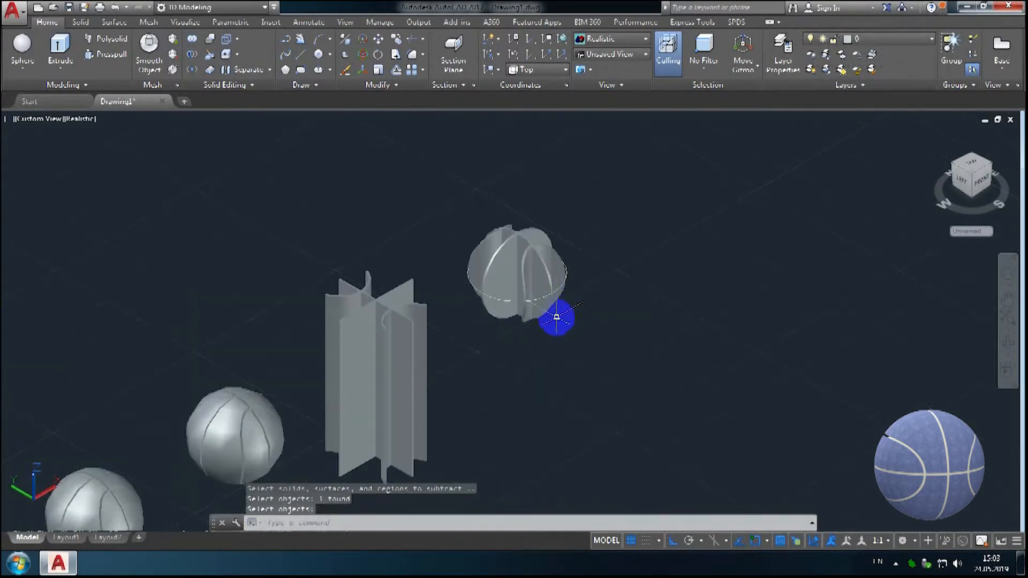
middle_click_drag(526, 346, 547, 294)
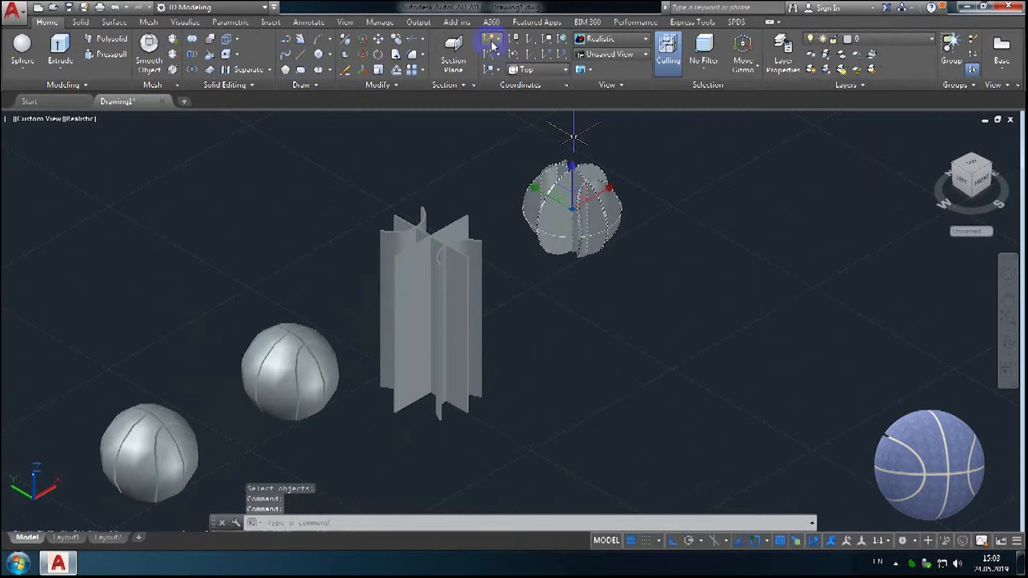
left_click(380, 45)
key("Escape")
right_click(563, 204)
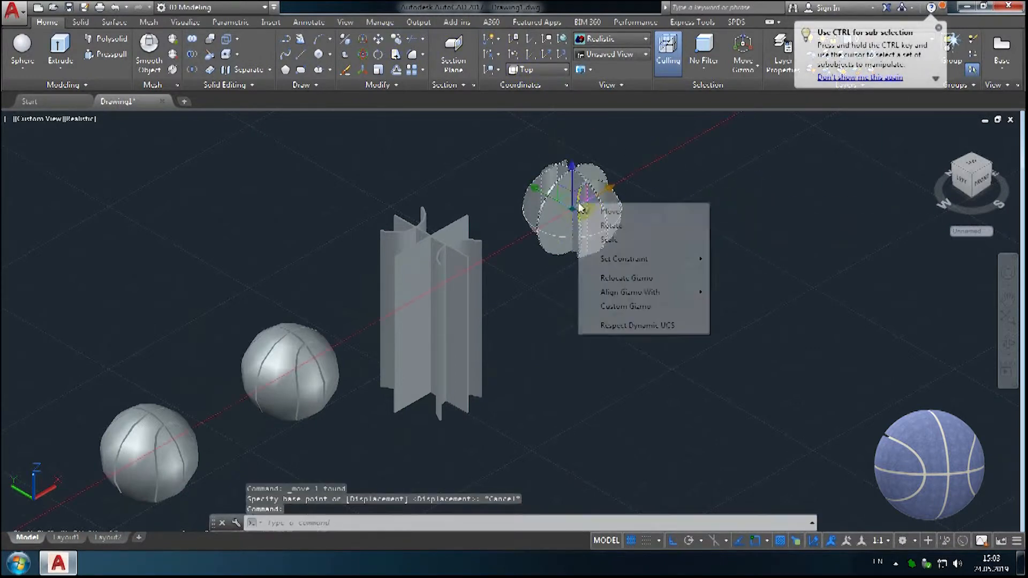
right_click(561, 193)
left_click(554, 209)
key("Escape")
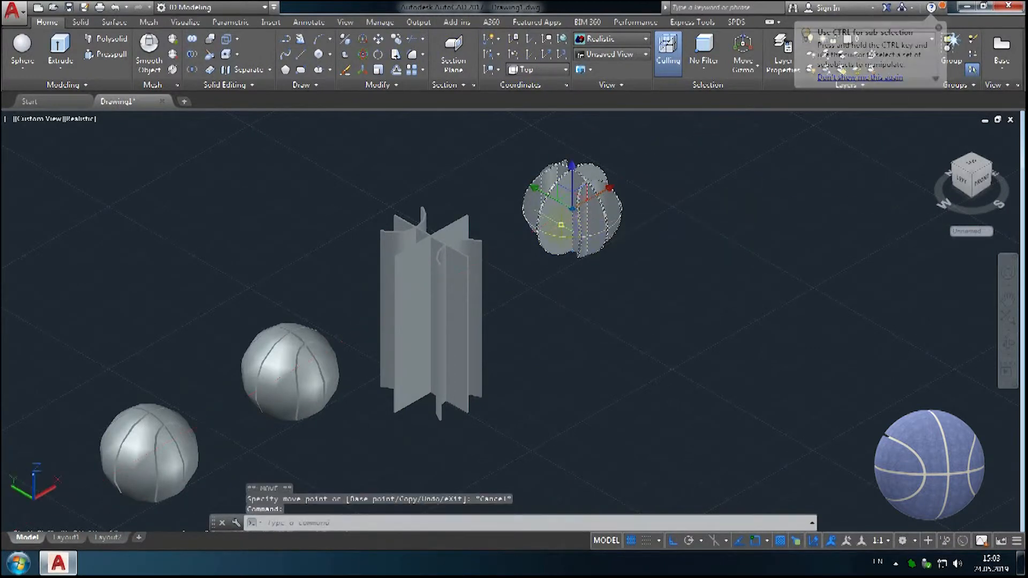
Step: Set the spherical seam solid's color to index color 251 in its properties and deselect it
right_click(560, 226)
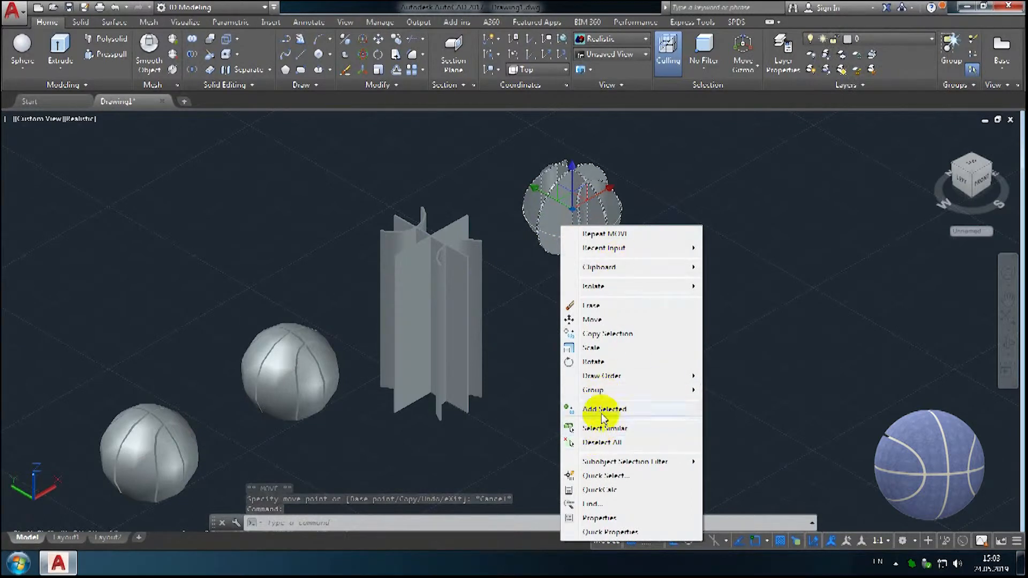
left_click(595, 517)
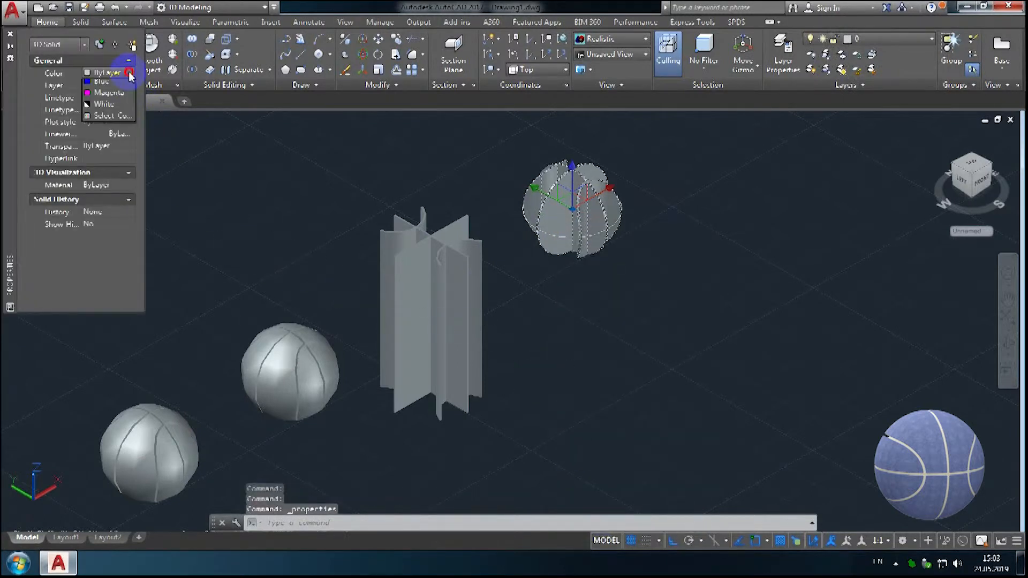
left_click(103, 188)
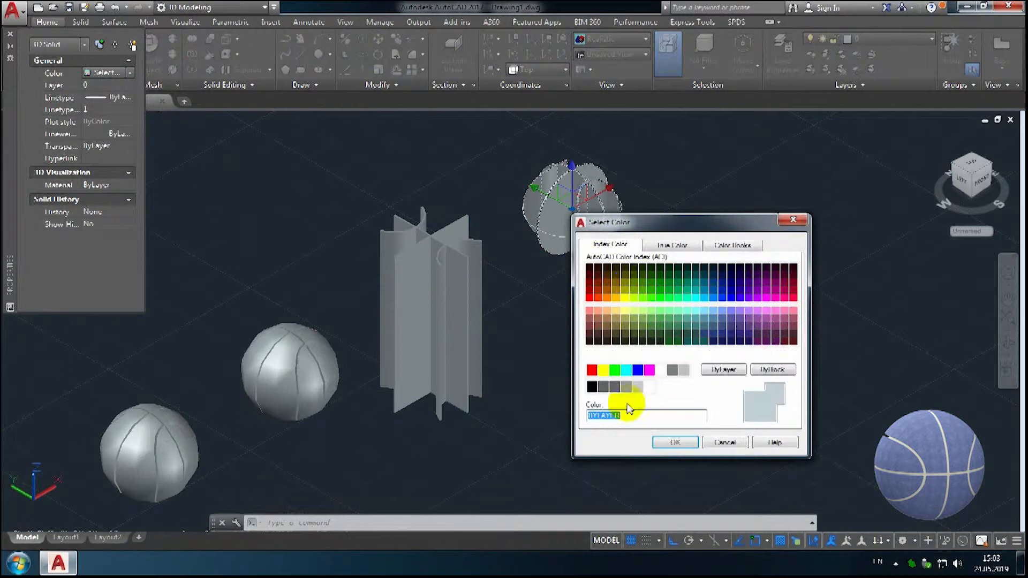
type("251")
left_click(674, 444)
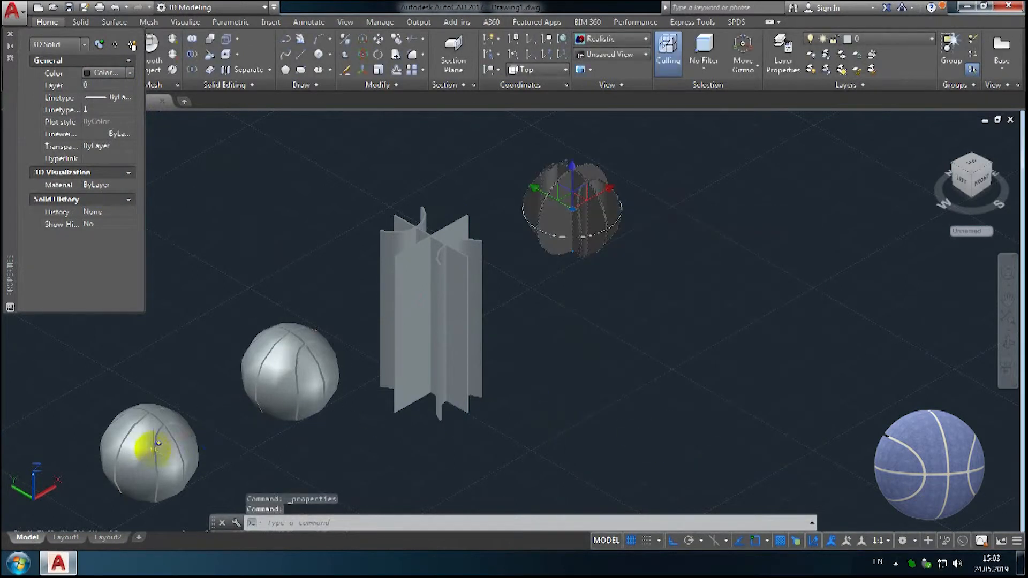
key("Escape")
key("Escape")
Step: Open the color selection for the outermost grooved sphere, compare orange and brown index colors, and pick index color 32
left_click(158, 442)
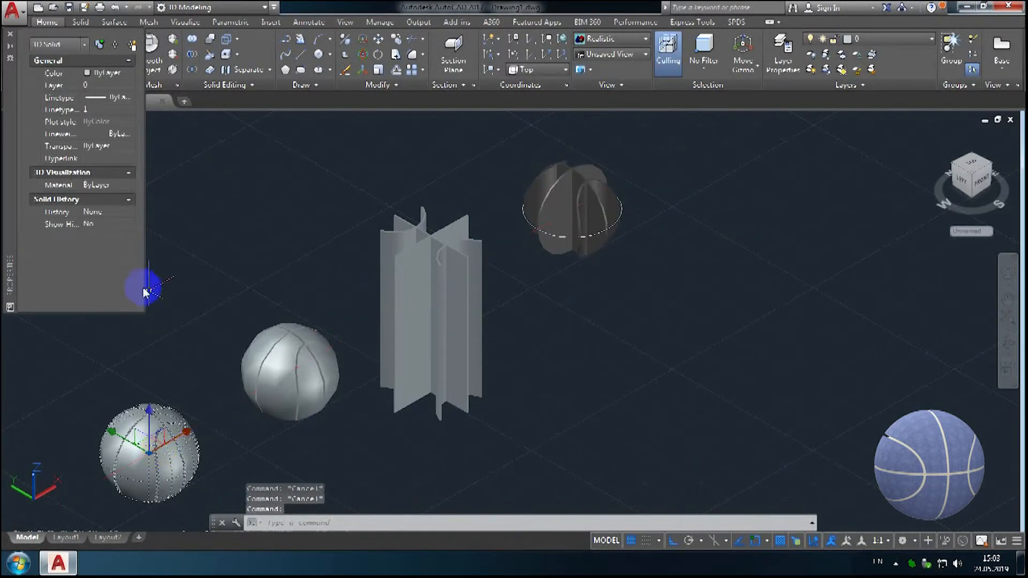
left_click(129, 77)
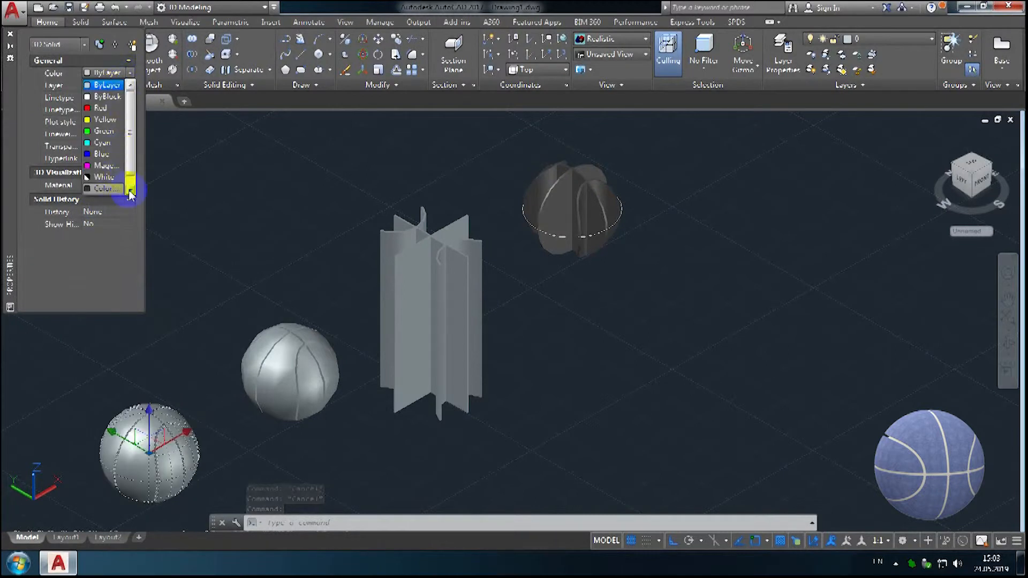
left_click(107, 194)
left_click(606, 297)
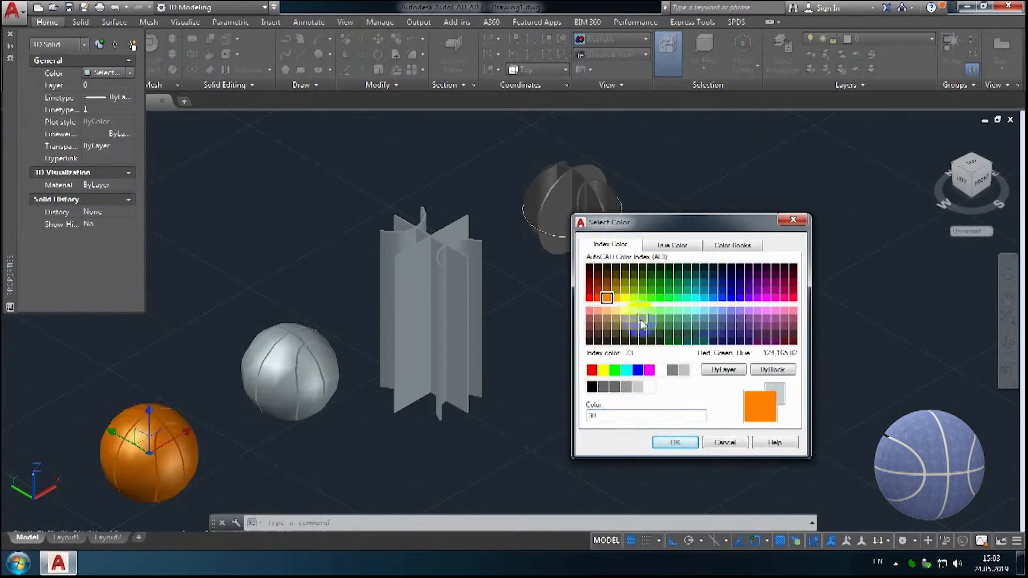
left_click(607, 289)
left_click(607, 276)
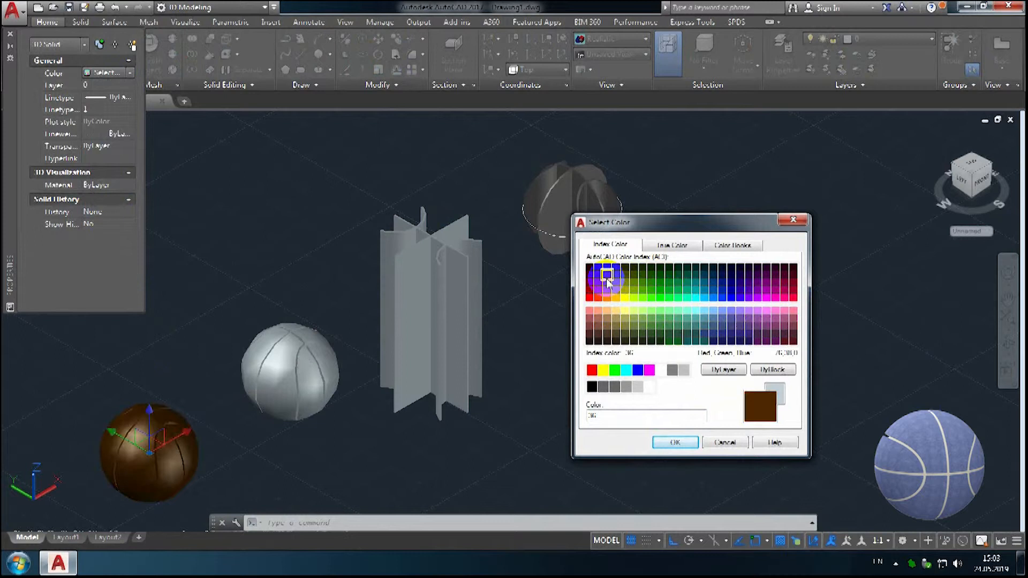
left_click(616, 287)
left_click(616, 297)
left_click(608, 299)
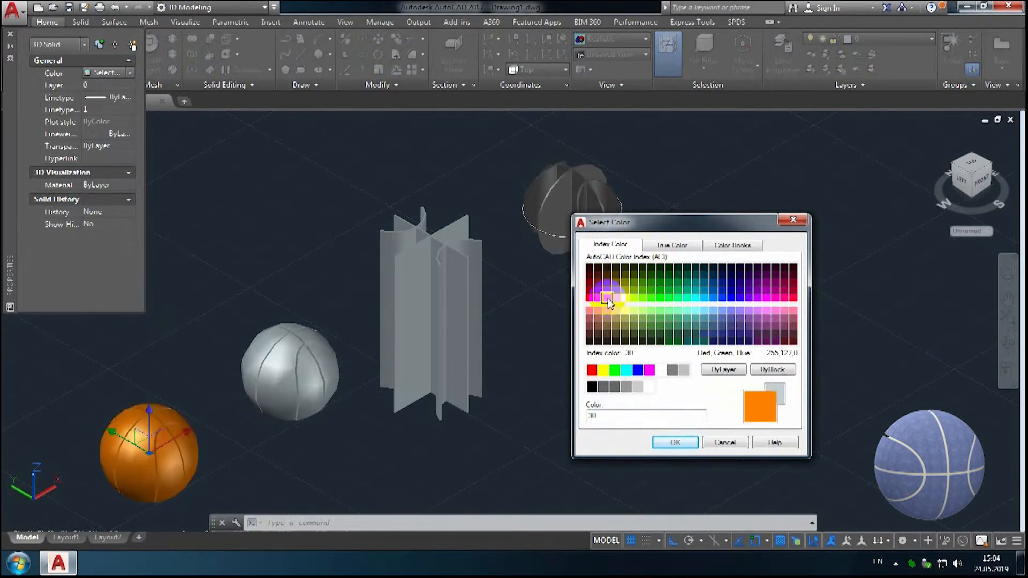
left_click(607, 282)
left_click(607, 289)
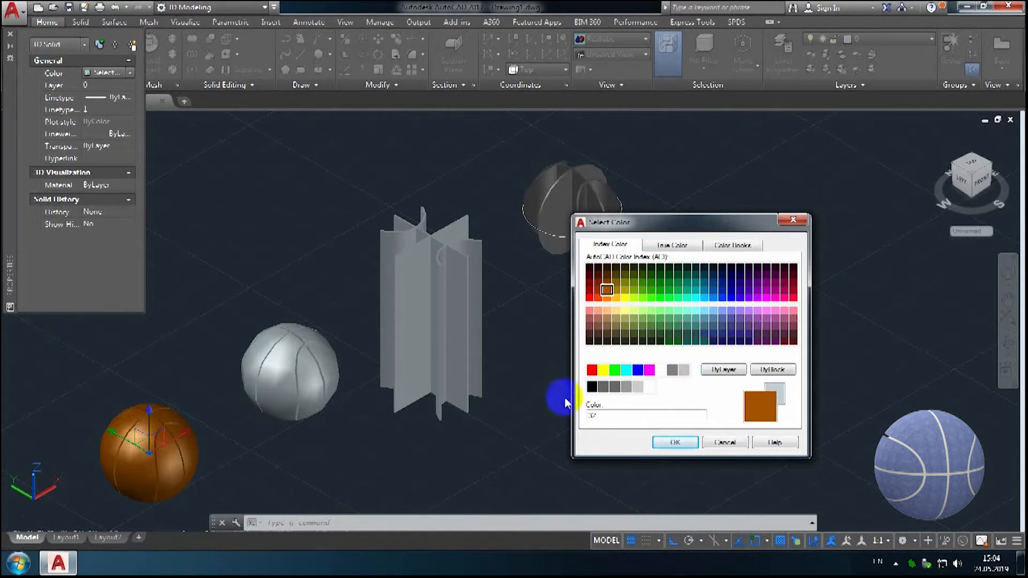
Step: Lighten the sphere's color as a true color to luminance 39 at hue 30, saturation 100, apply it and close the properties
left_click(685, 246)
left_click_drag(723, 358, 722, 348)
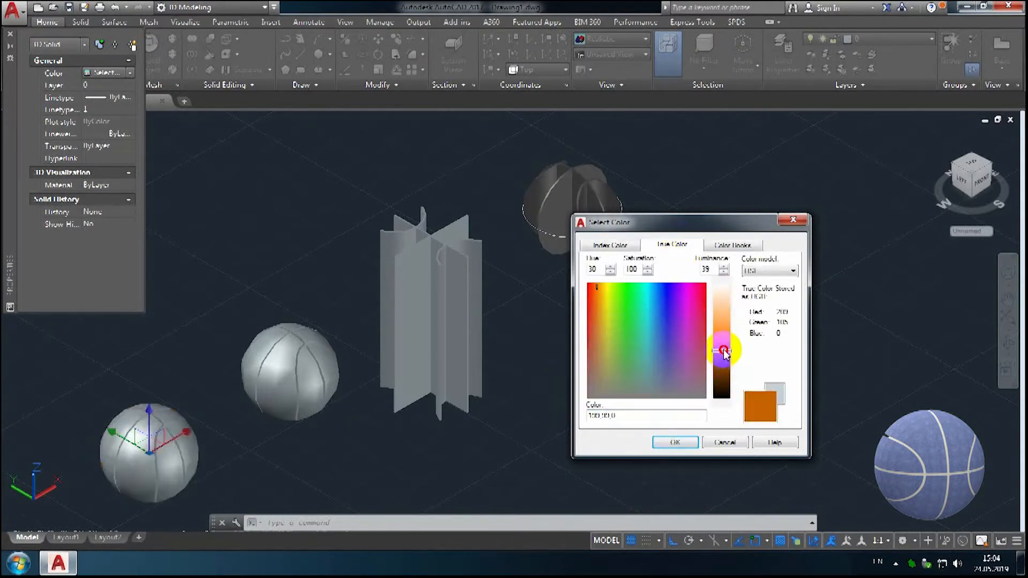
left_click(674, 442)
key("Escape")
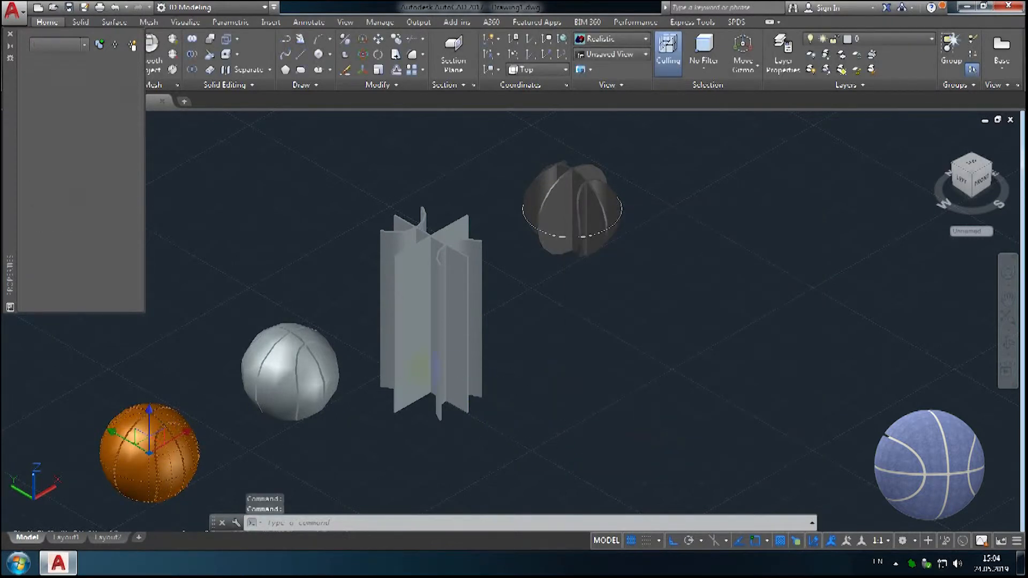
left_click(10, 33)
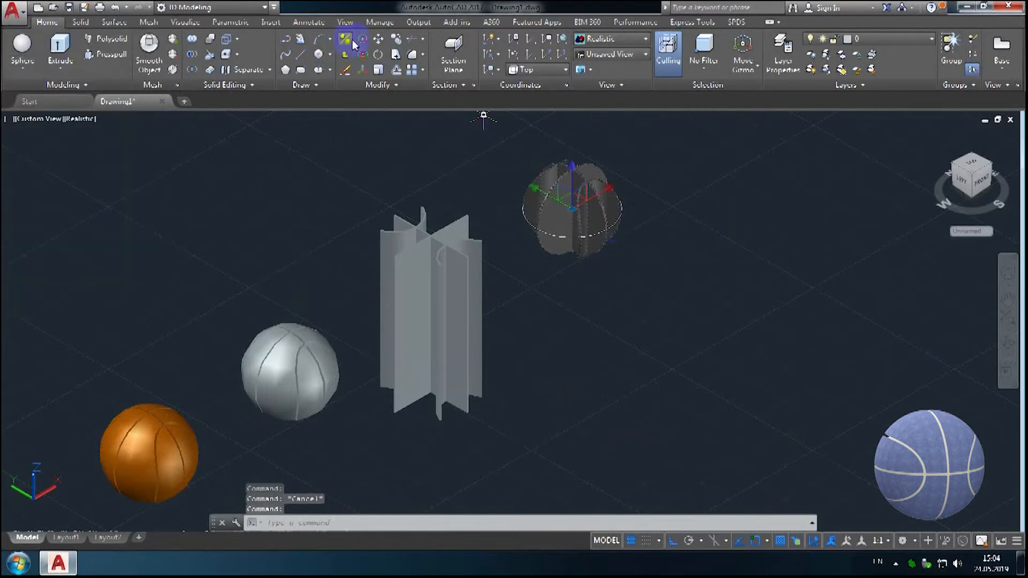
Step: Move the dark seam solid 150 units in the negative X direction into the orange grooved sphere
left_click(352, 43)
left_click(919, 246)
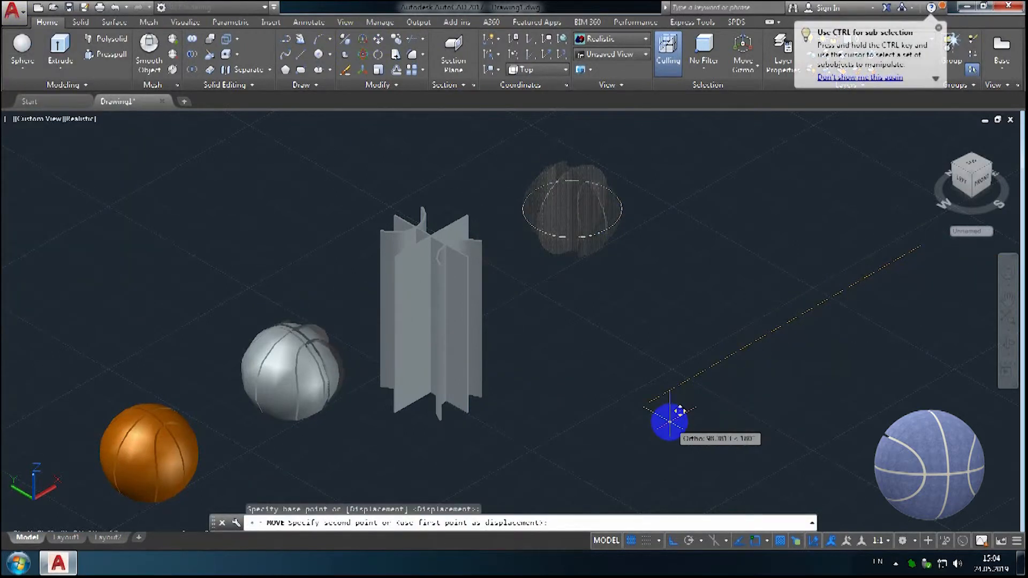
type("150")
key("Return")
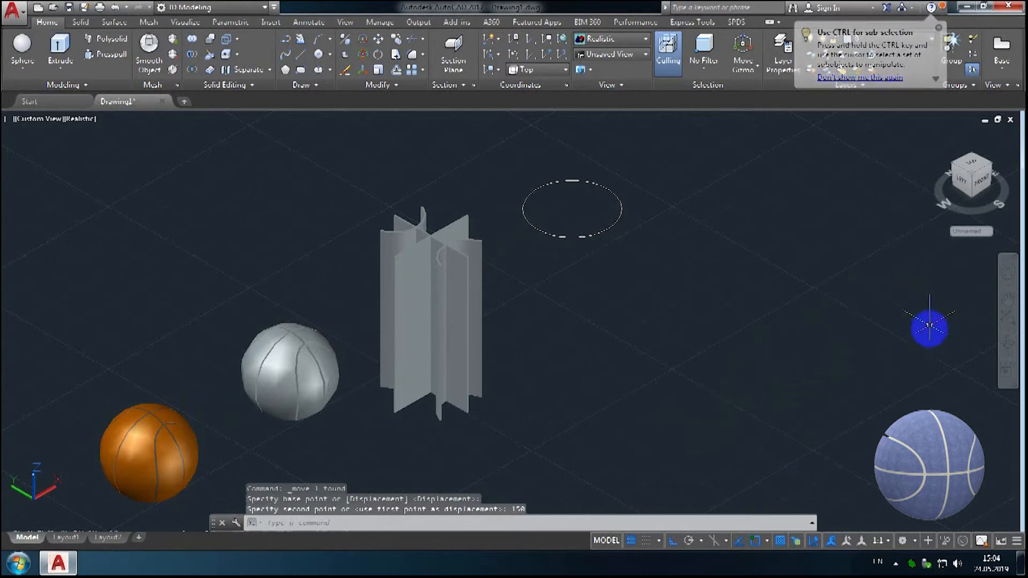
Step: Delete the leftover circle, the tall star-shaped cutting solid and the gray grooved sphere
left_click(934, 412)
left_click(266, 194)
key("Delete")
Step: Start a Fillet with radius 0.1 and select the groove edges on the front side of the orange ball
mouse_move(240, 344)
middle_mouse_down()
mouse_move(348, 321)
mouse_move(495, 230)
middle_mouse_up()
mouse_move(484, 331)
middle_mouse_down("shift")
mouse_move(432, 355)
mouse_move(383, 356)
mouse_move(371, 436)
mouse_move(384, 429)
mouse_move(409, 319)
mouse_move(500, 305)
mouse_move(395, 255)
mouse_move(346, 296)
mouse_move(416, 384)
mouse_move(418, 363)
middle_mouse_up("shift")
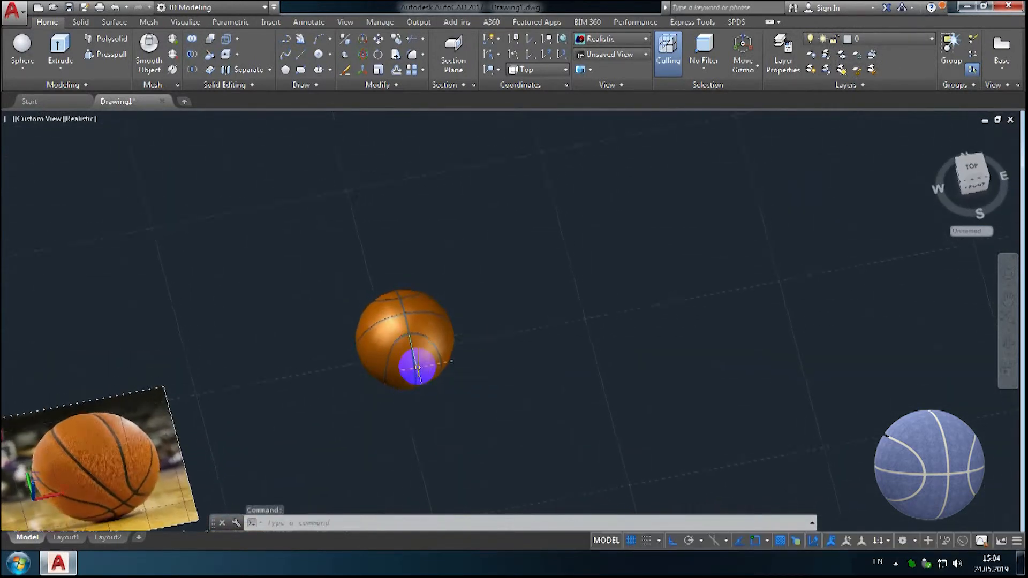
scroll(401, 321, "up", 10)
middle_click_drag(467, 297, 488, 420, "shift")
scroll(326, 322, "up", 2)
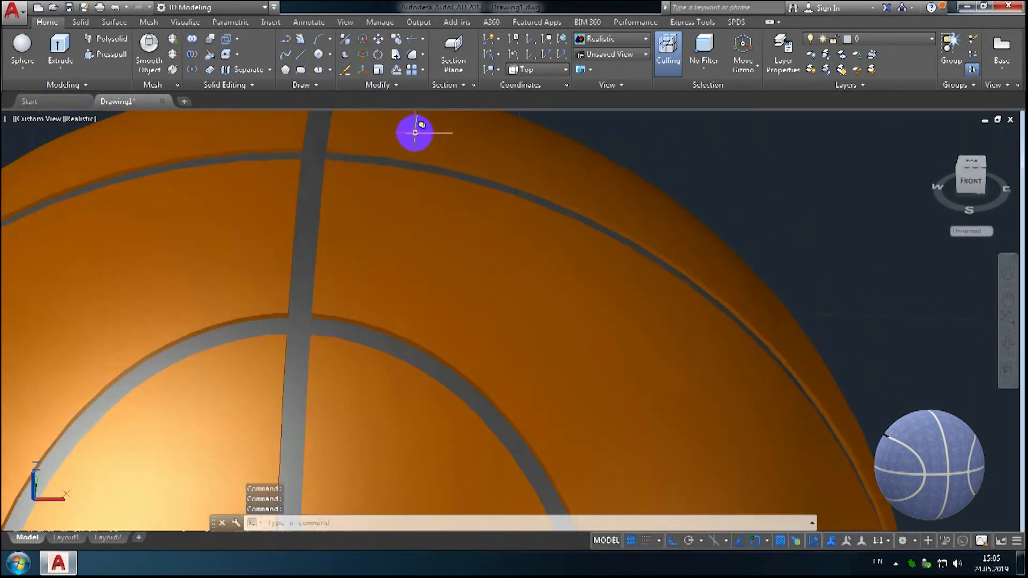
left_click(410, 55)
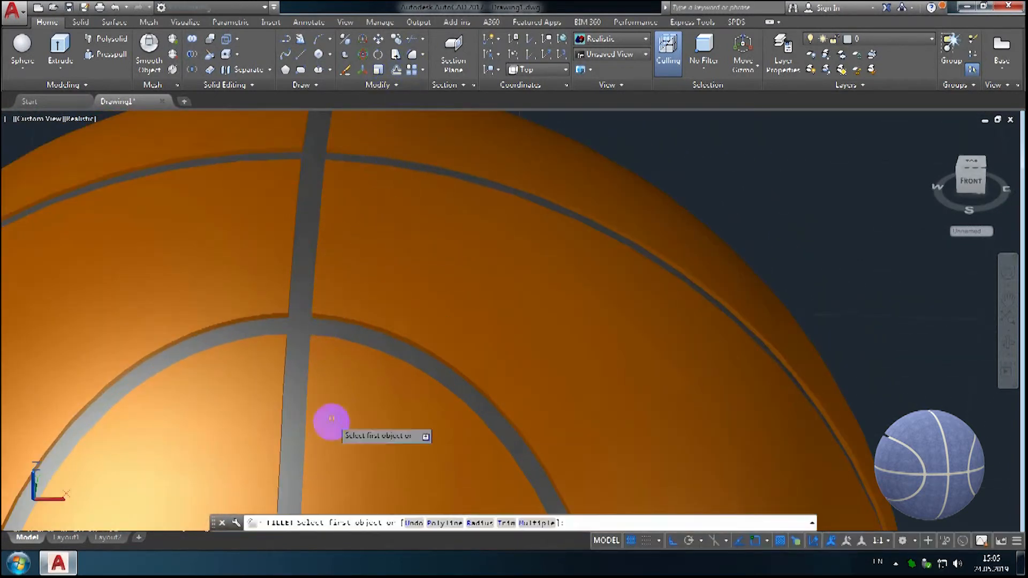
left_click(480, 524)
type("0")
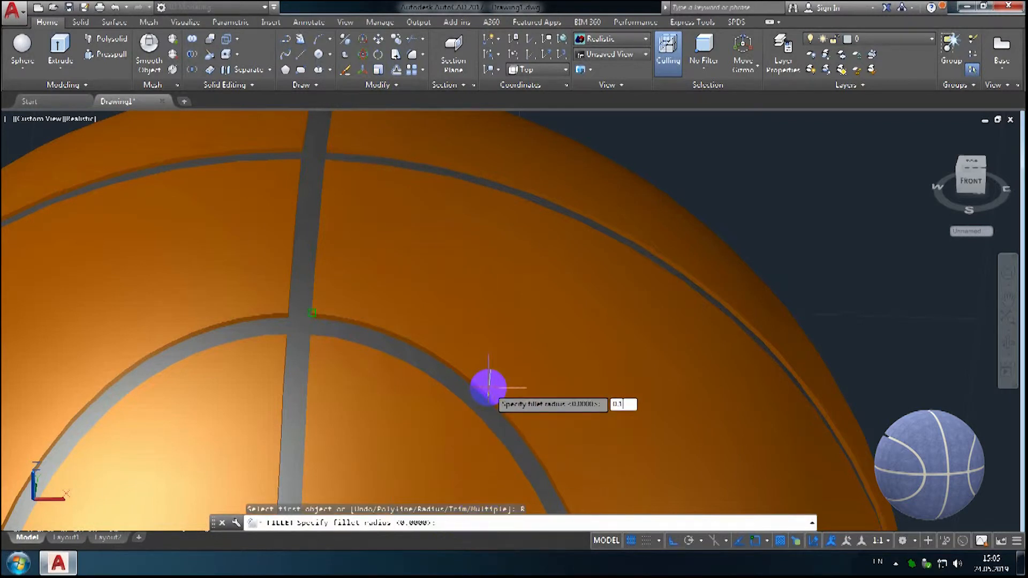
type(".1")
key("Return")
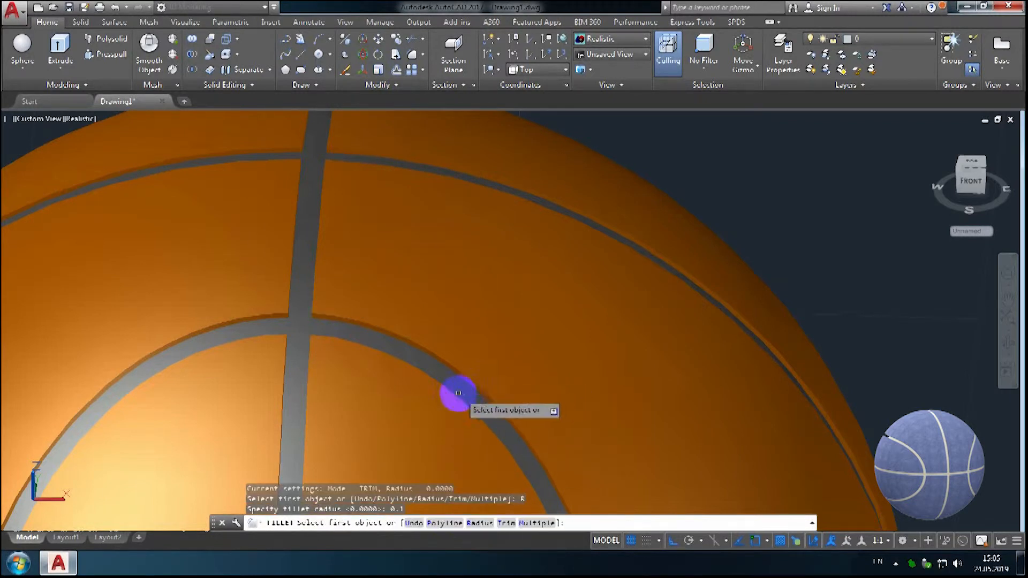
left_click(312, 353)
left_click(361, 396)
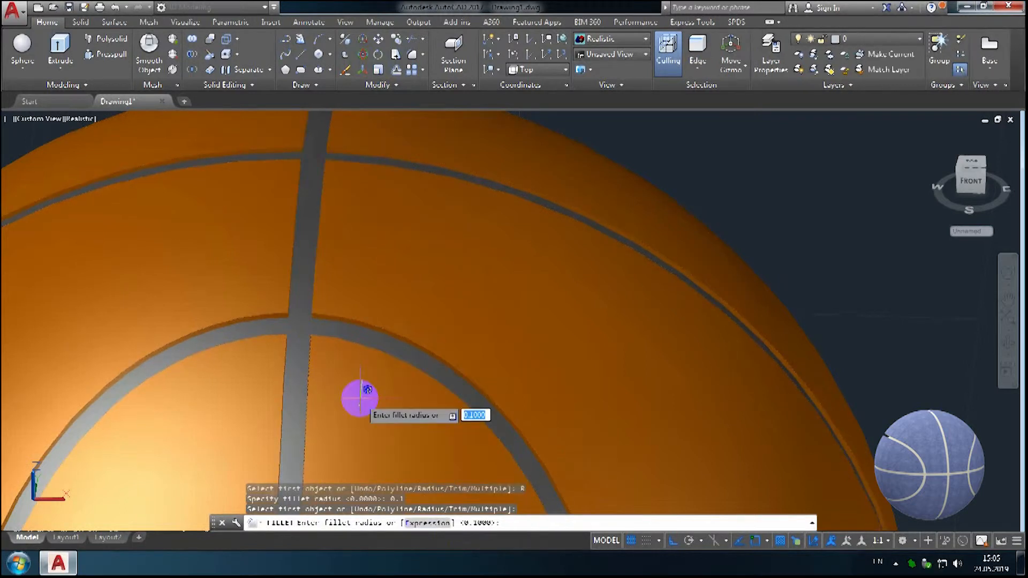
key("Return")
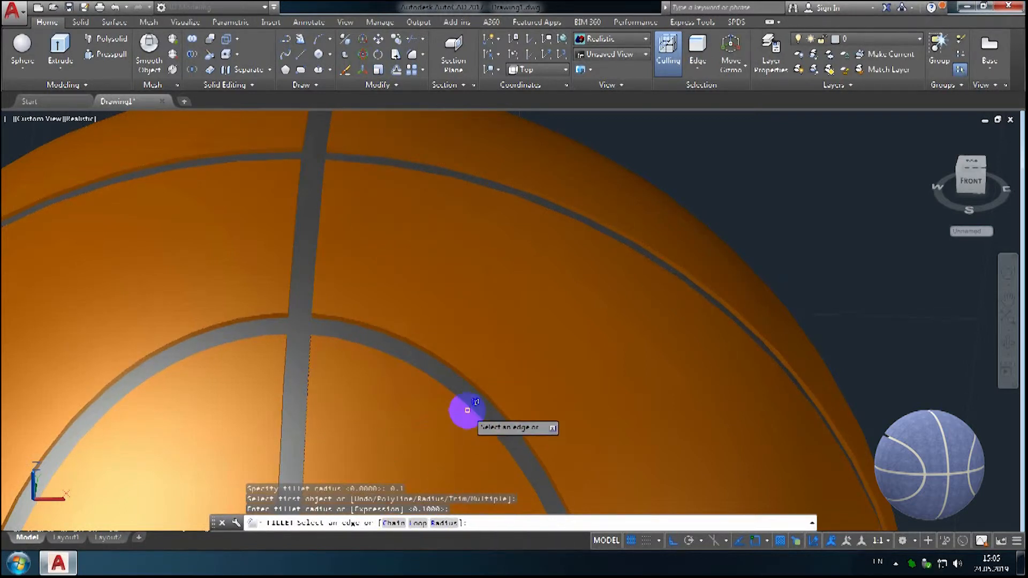
left_click(284, 398)
left_click(264, 316)
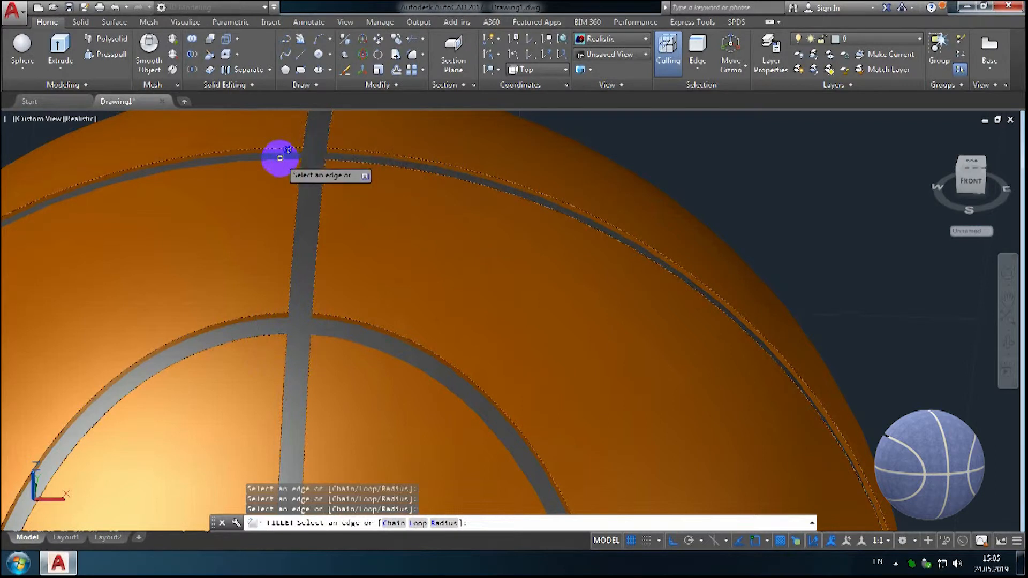
Step: Add the groove edges on the ball's back side to the selection and apply the fillet
scroll(244, 367, "down", 2)
middle_click_drag(207, 441, 404, 178)
middle_click_drag(573, 395, 369, 458)
middle_click_drag(593, 297, 422, 456, "shift")
middle_click_drag(712, 299, 603, 354, "shift")
middle_click_drag(771, 377, 321, 282, "shift")
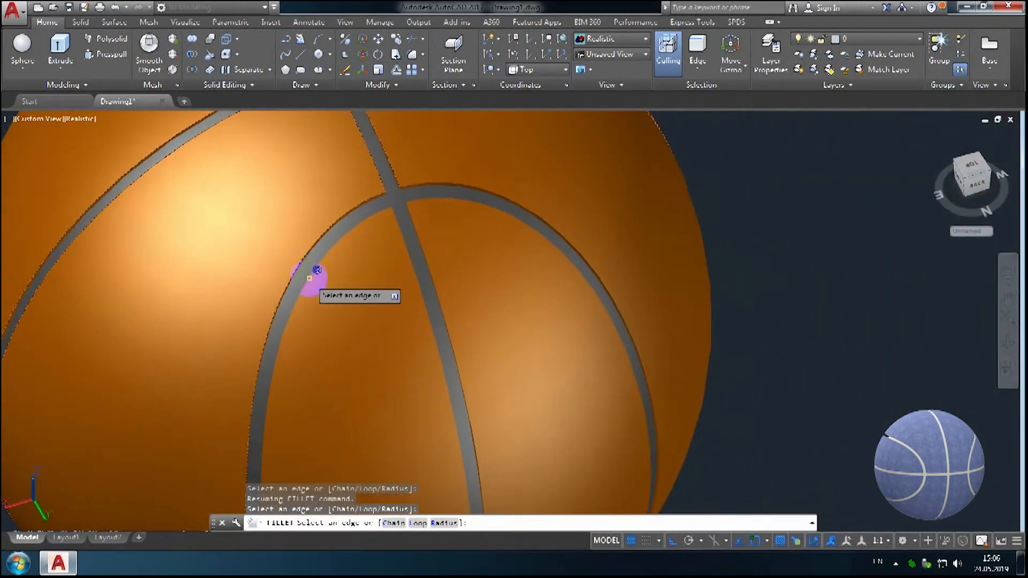
left_click(310, 278)
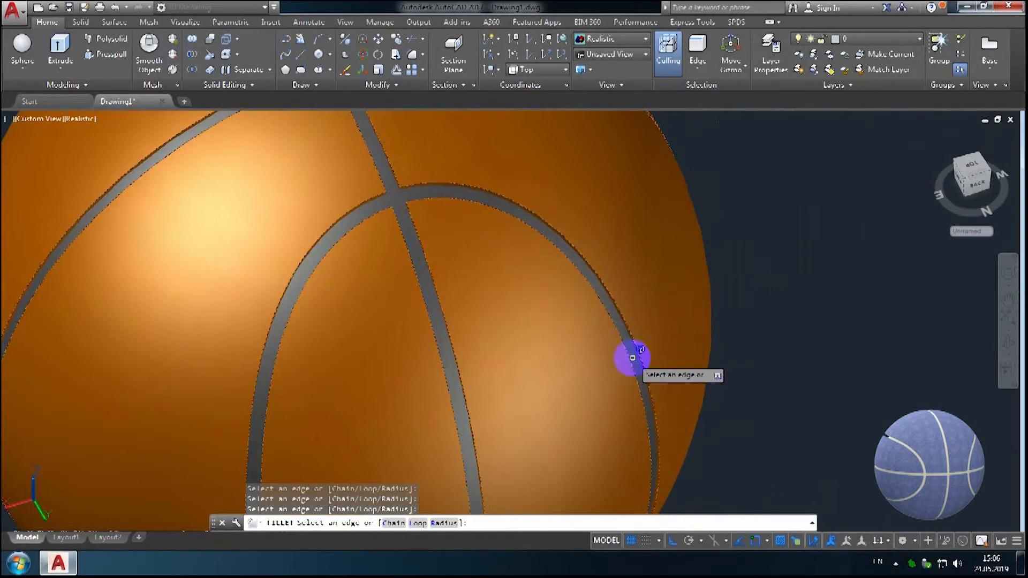
key("Return")
Step: Fillet the remaining sharp edges of the straight groove on the underside of the ball with radius 0.1
middle_click_drag(551, 358, 418, 170, "shift")
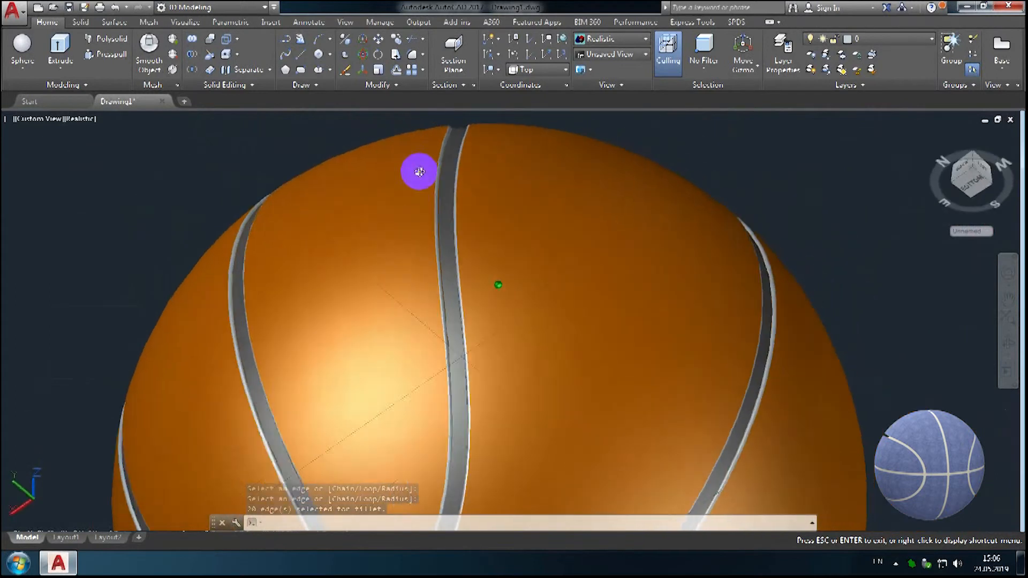
middle_click_drag(494, 485, 422, 312, "shift")
middle_click_drag(443, 255, 466, 497)
middle_click_drag(355, 361, 745, 267)
middle_click_drag(423, 233, 434, 291)
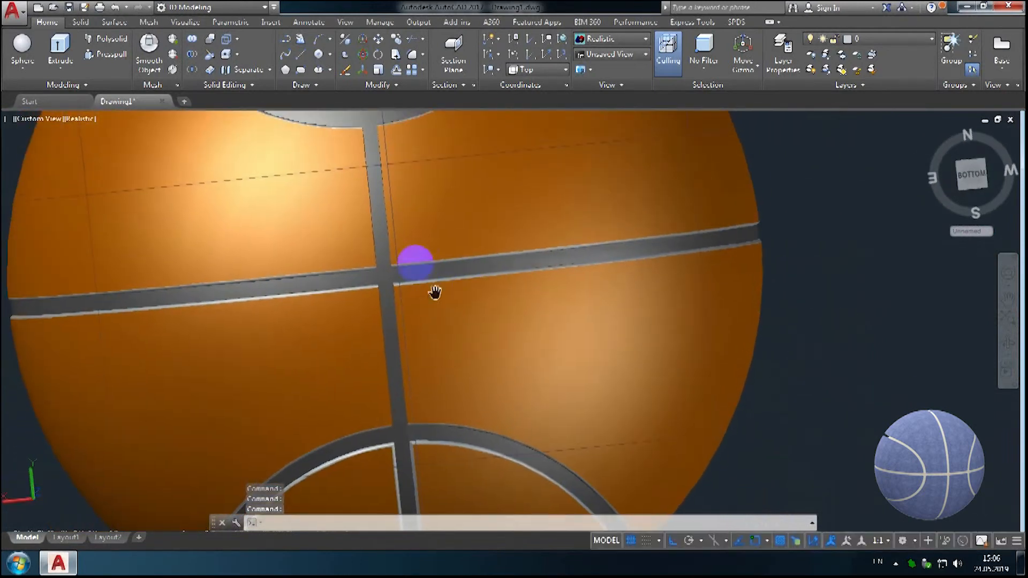
left_click(411, 55)
left_click(397, 244)
left_click(436, 294)
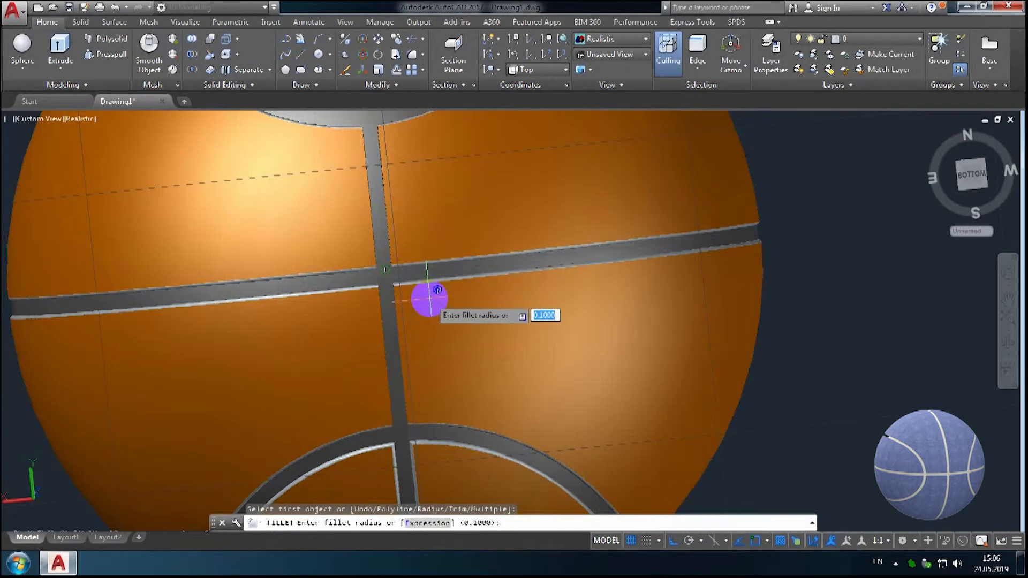
key("Return")
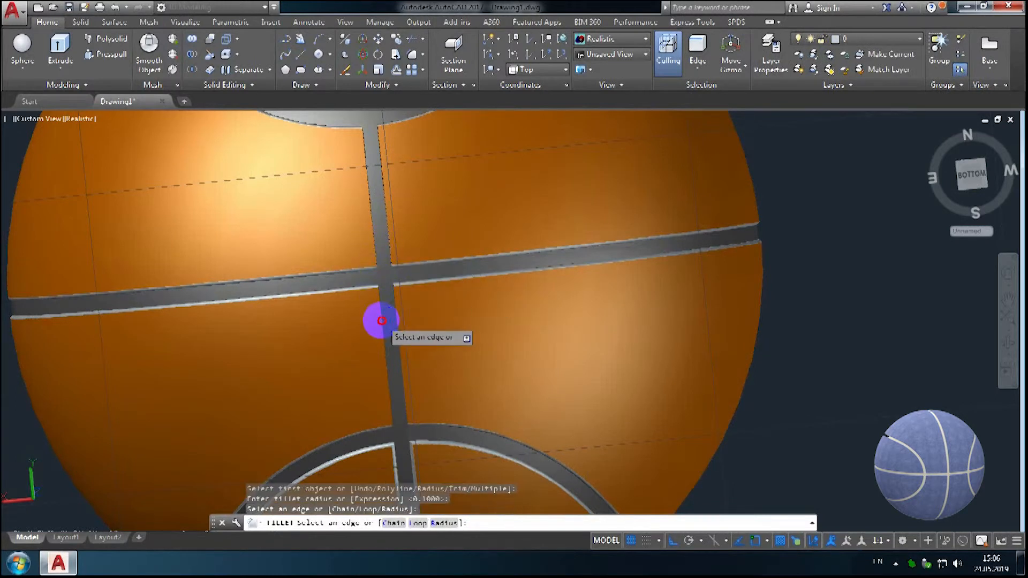
key("Return")
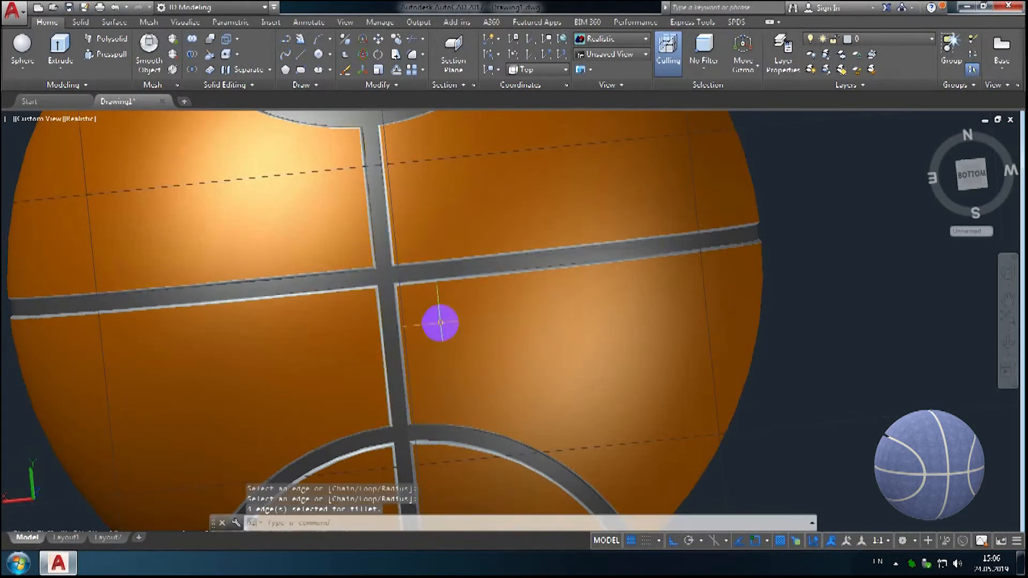
Step: Open the Materials Browser and list the fabric materials of the Autodesk Library
middle_click_drag(508, 276, 545, 378)
scroll(565, 338, "down", 5)
middle_click_drag(621, 375, 575, 317)
middle_click_drag(539, 276, 470, 294, "shift")
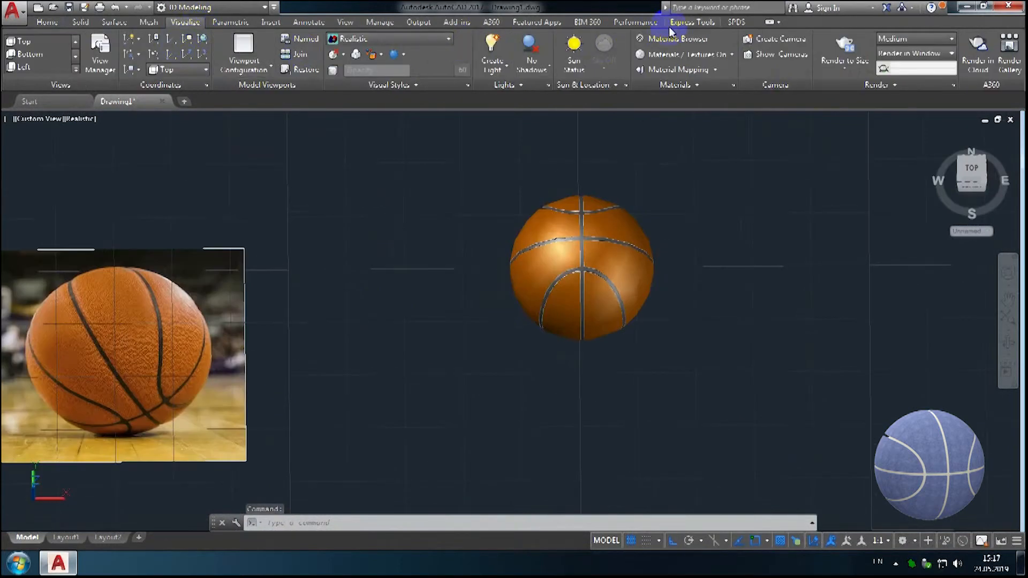
left_click(672, 38)
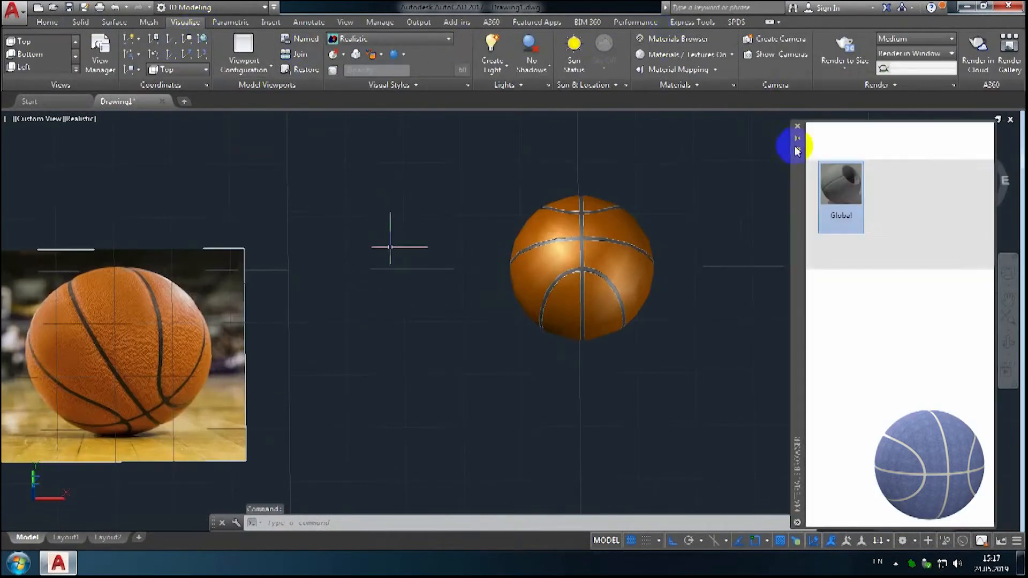
left_click(927, 283)
left_click(902, 282)
left_click(855, 328)
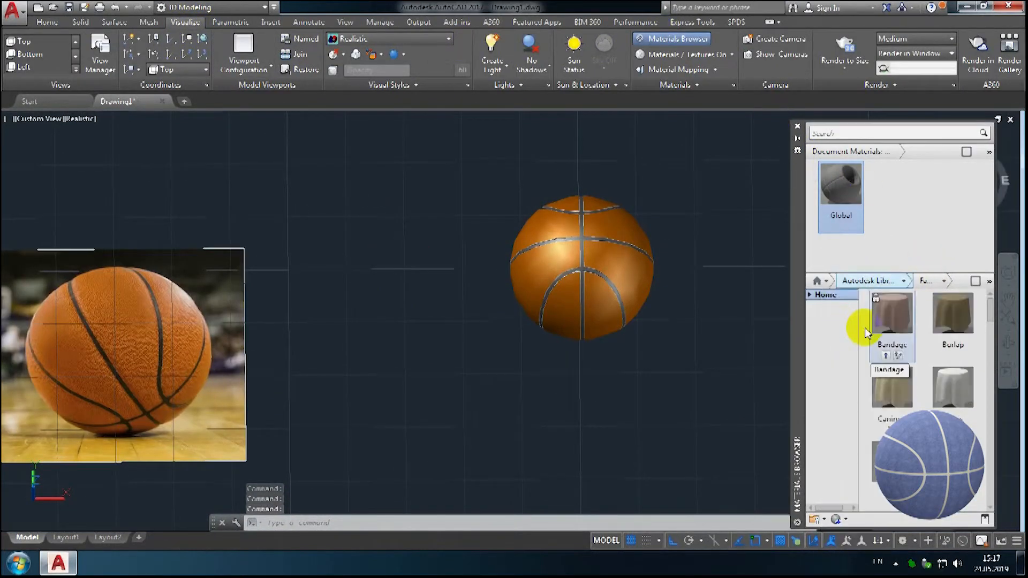
Step: Look through the fabric materials and preview candidates such as Velvet - Black in the Material Editor
middle_click_drag(609, 271, 566, 363)
scroll(557, 356, "up", 3)
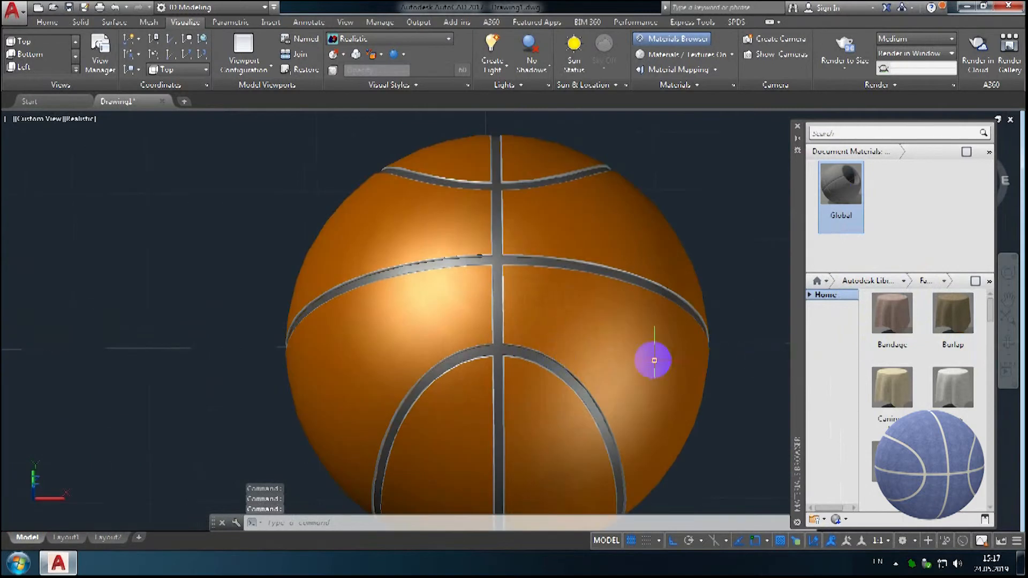
scroll(654, 361, "up", 3)
scroll(657, 357, "down", 1)
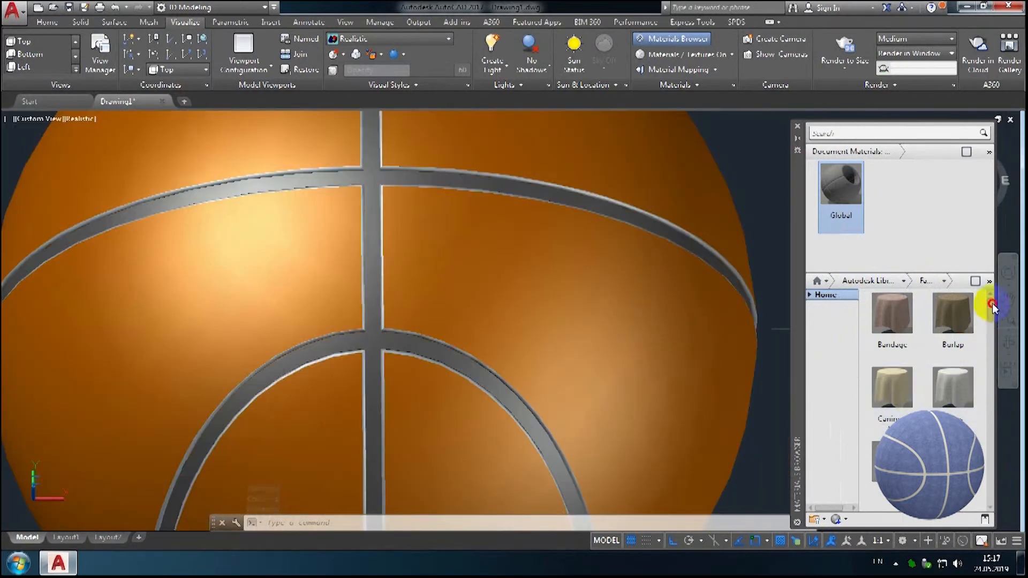
double_click(960, 317)
left_click_drag(992, 305, 992, 350)
double_click(958, 384)
left_click(952, 353)
left_click(890, 337)
left_click(883, 396)
scroll(891, 399, "down", 5)
left_click(936, 497)
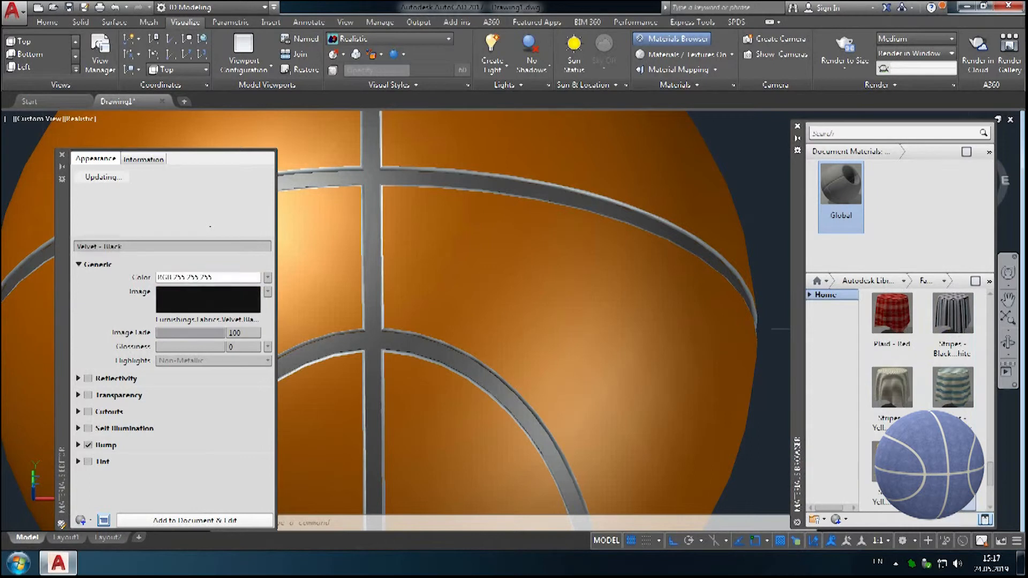
Step: Add the Denim - Blue fabric to the document materials and apply it to the ball
scroll(935, 496, "down", 3)
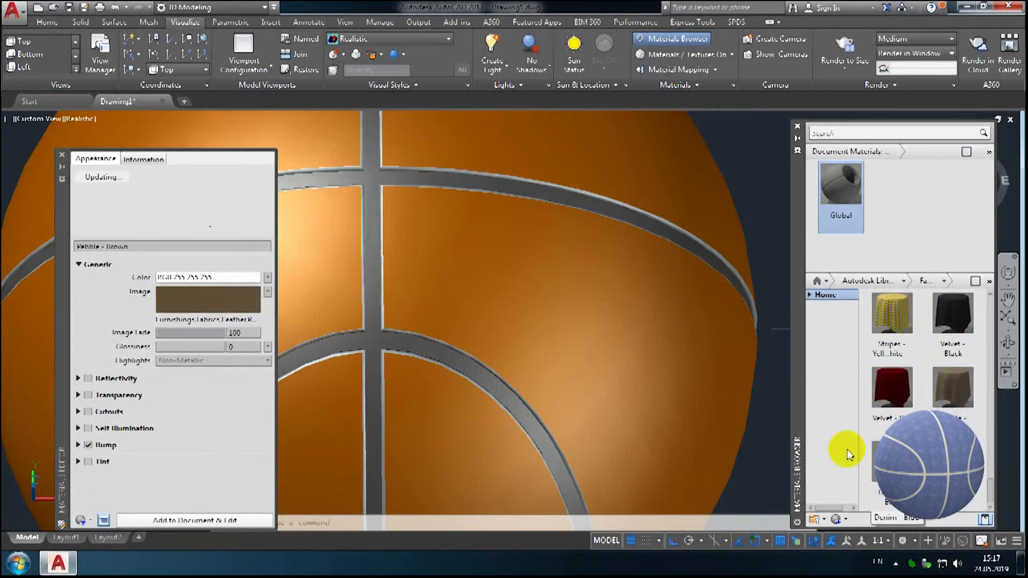
left_click(221, 303)
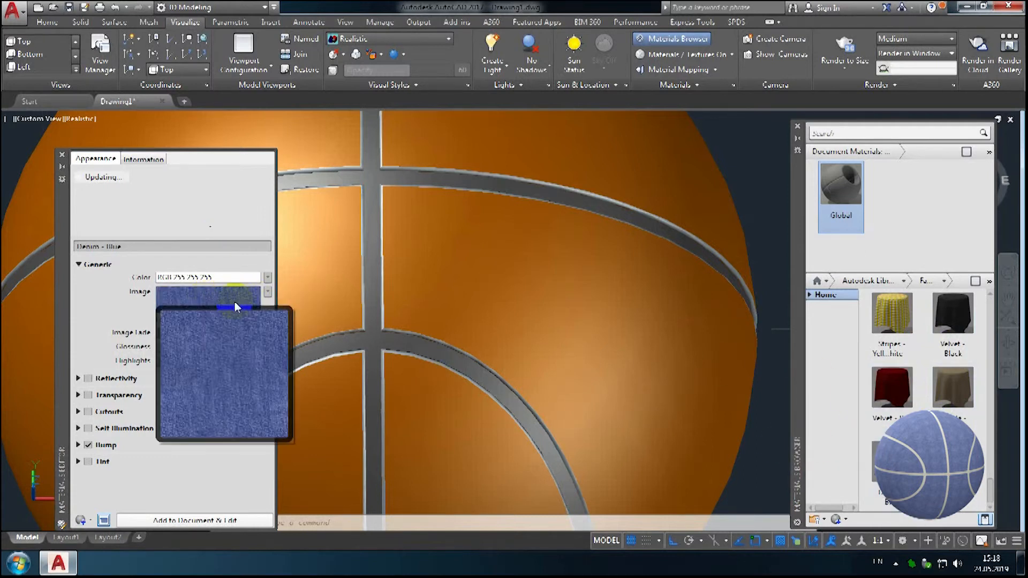
left_click(886, 503)
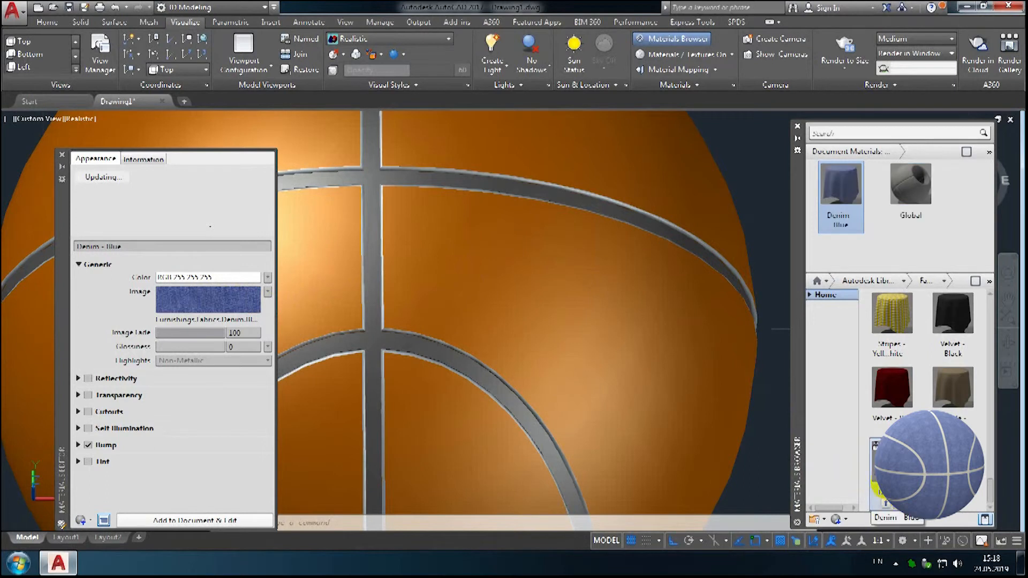
left_click(650, 336)
left_click(846, 186)
left_click_drag(845, 186, 461, 351)
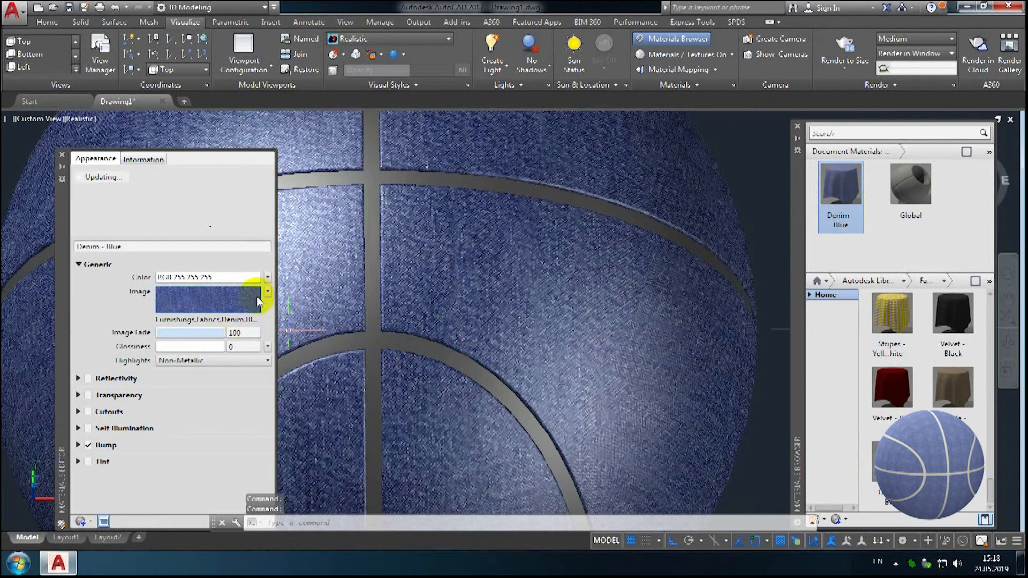
Step: Set the denim texture's sample size to 1.00 in, close both editors and check the textured ball
left_click(258, 302)
type("1")
key("Tab")
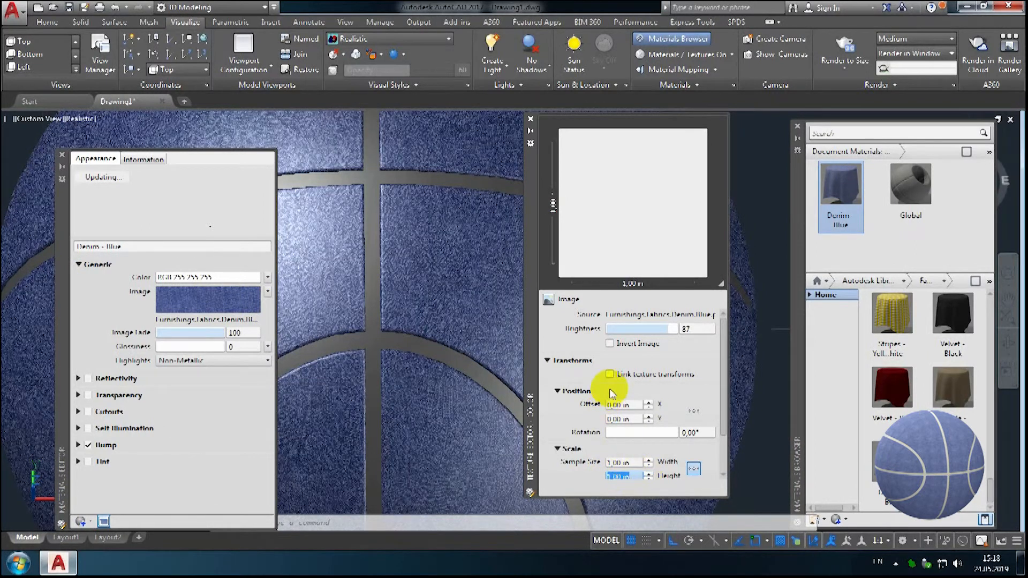
left_click(530, 120)
left_click(62, 155)
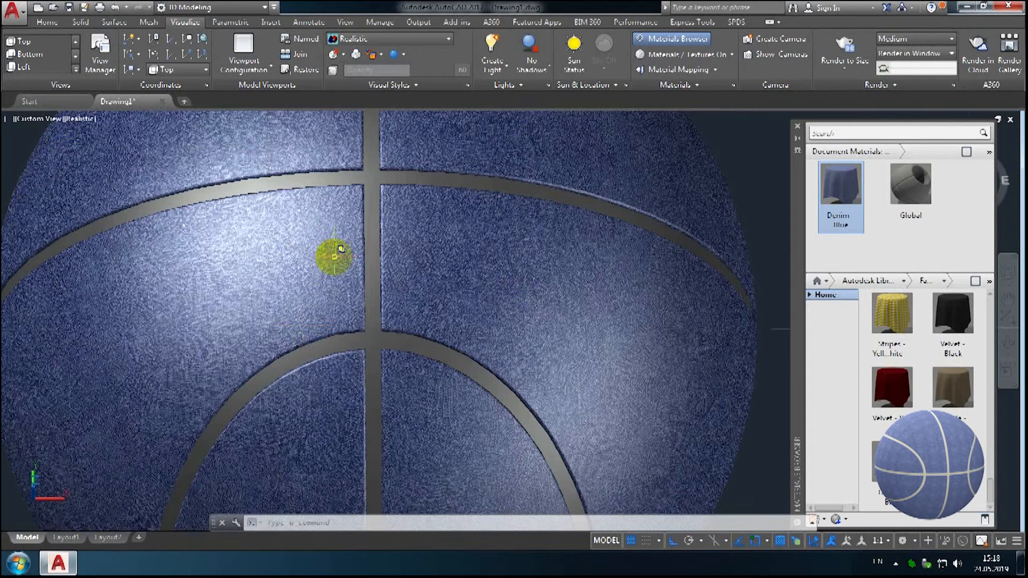
scroll(341, 262, "down", 4)
mouse_move(352, 346)
middle_mouse_down()
mouse_move(395, 394)
mouse_move(379, 396)
mouse_move(541, 337)
middle_mouse_up()
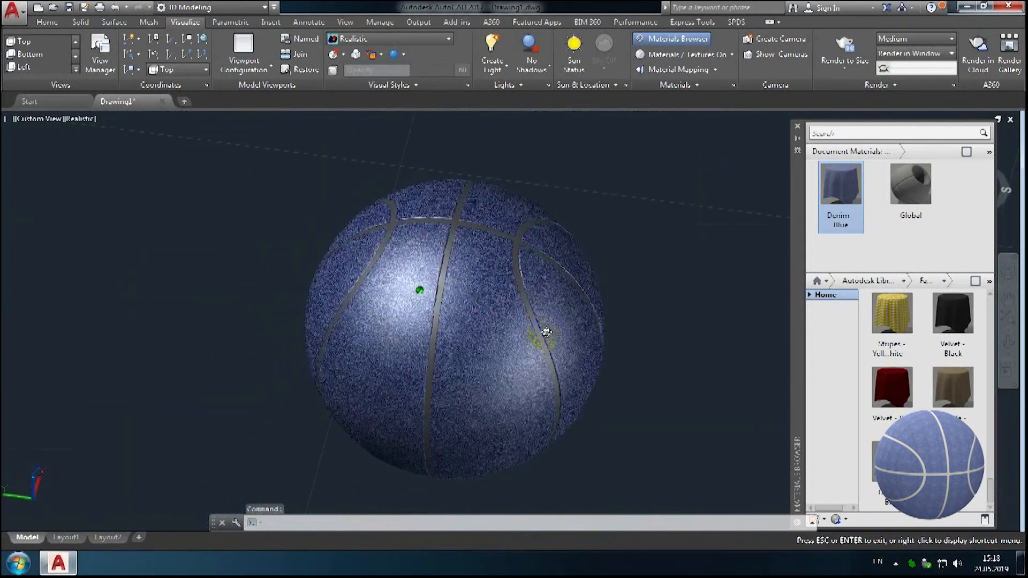